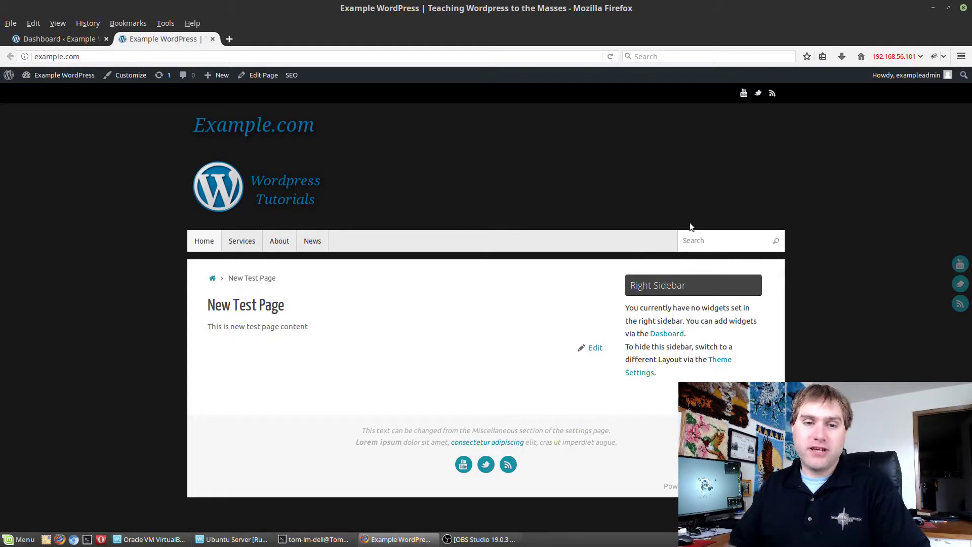
Switch to the site's admin dashboard and open the Widgets management page.
click(66, 39)
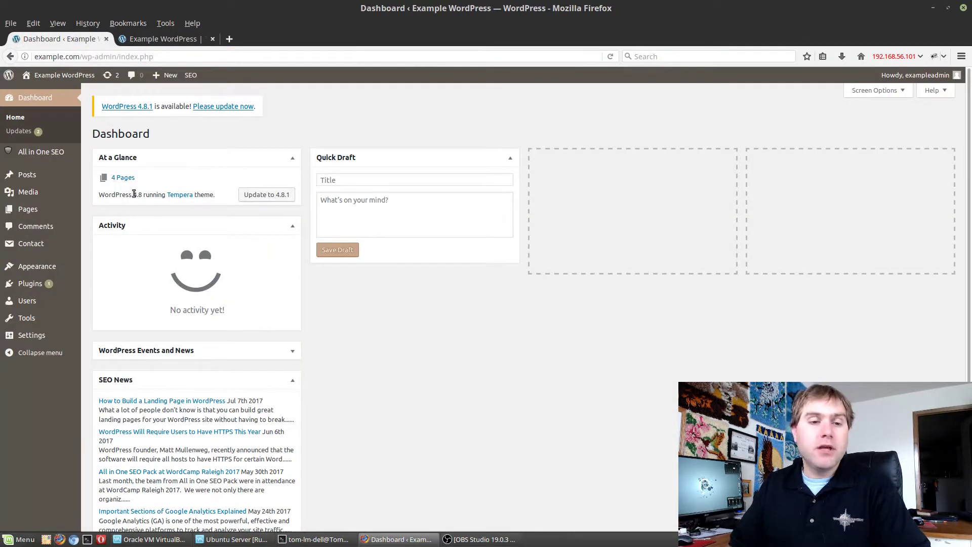
mouse_move(33, 269)
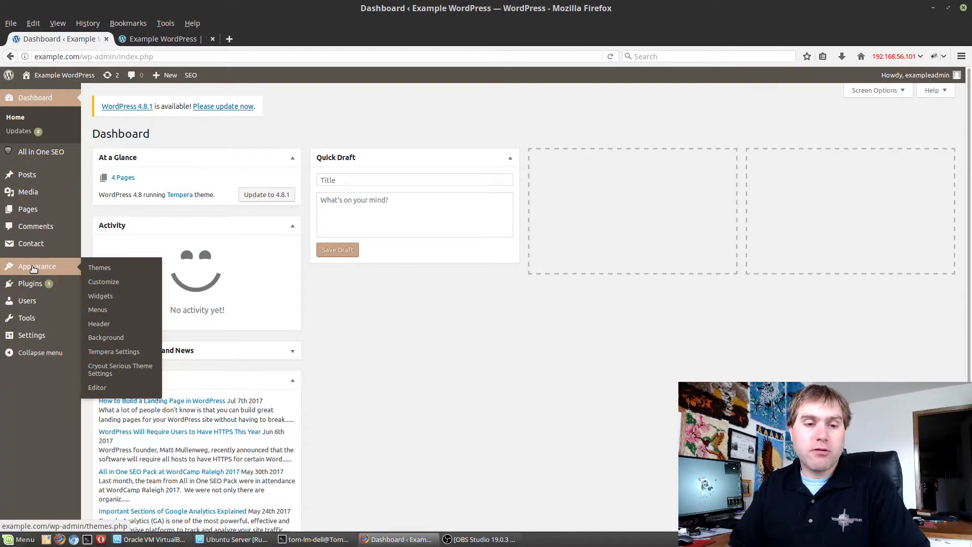
click(101, 296)
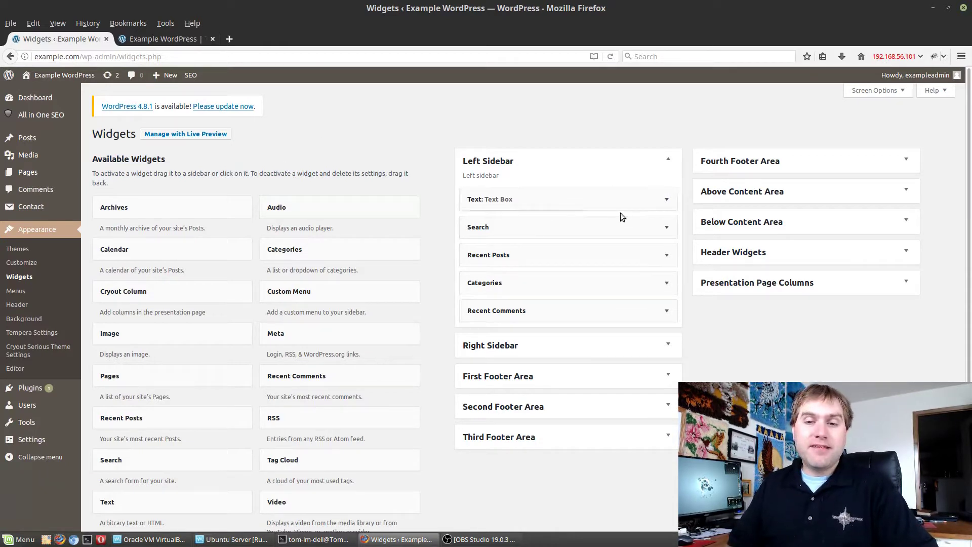
Remove the Text Box, Search, Recent Posts, Categories and Recent Comments widgets from the Left Sidebar.
drag(592, 203, 208, 180)
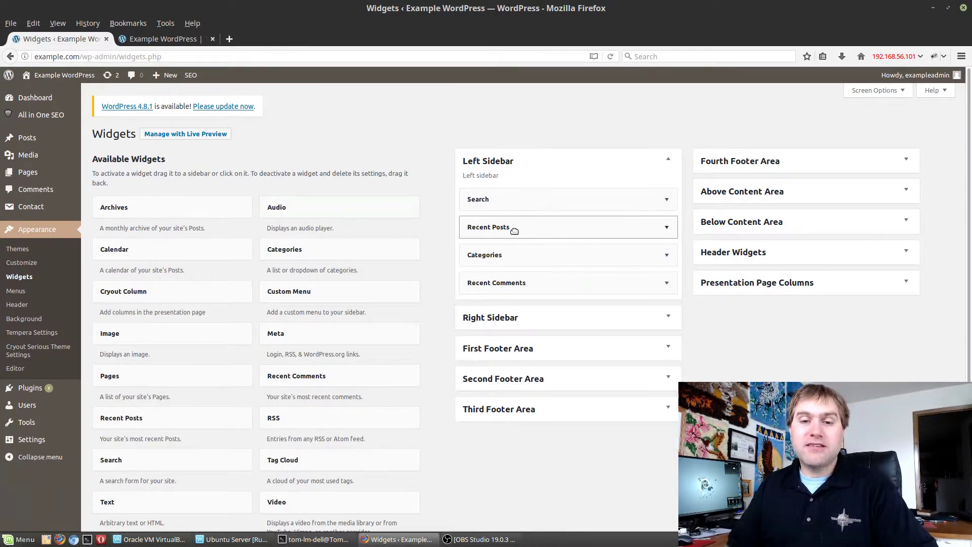
drag(514, 202, 373, 233)
drag(543, 204, 228, 202)
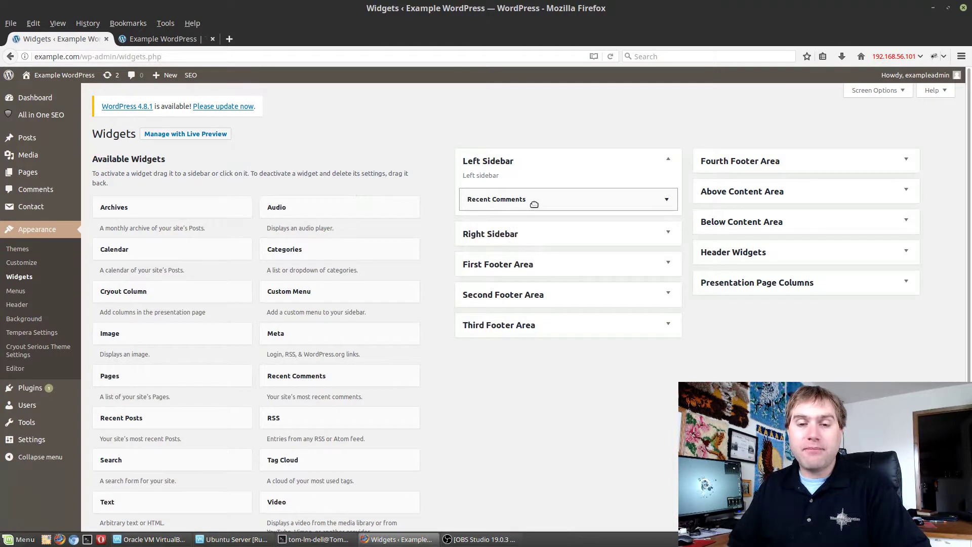
drag(545, 206, 274, 202)
Add a Text widget containing "Keep This" to the Left Sidebar, save it, and move it to Inactive Widgets.
scroll(187, 457, down, 1)
drag(193, 474, 563, 186)
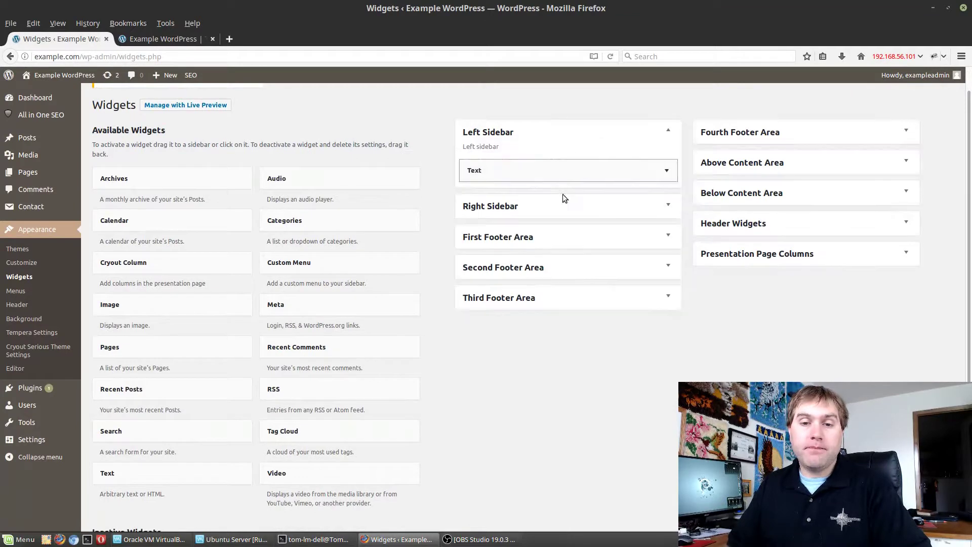
click(562, 275)
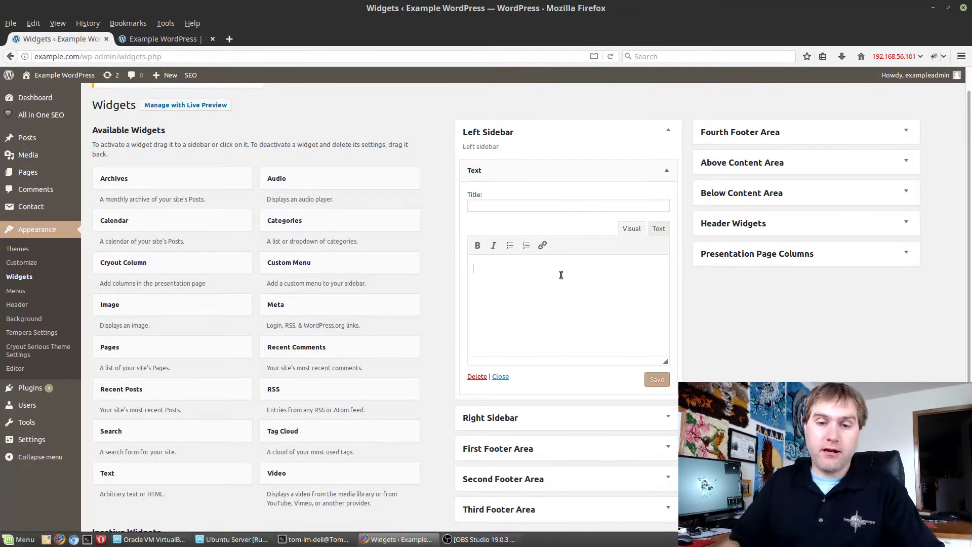
text(Keep This)
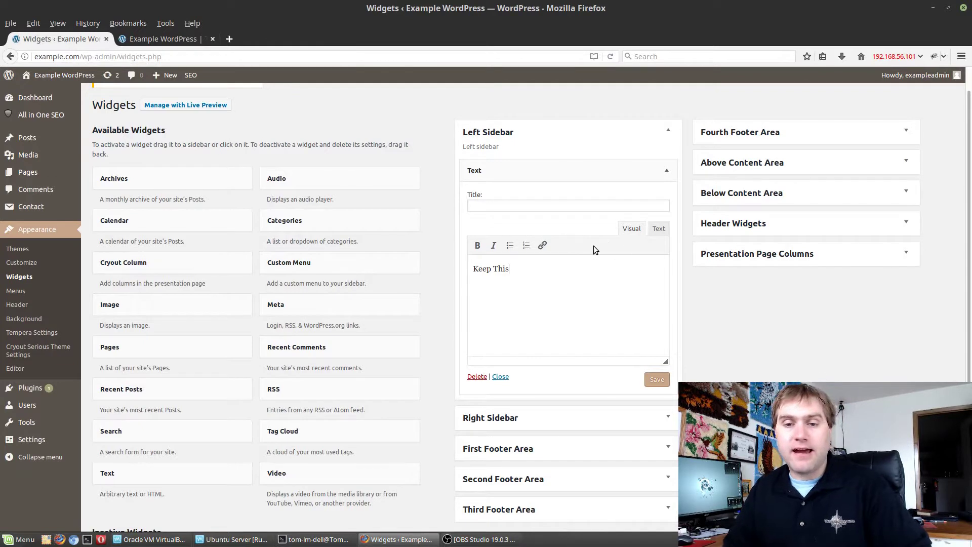
click(664, 380)
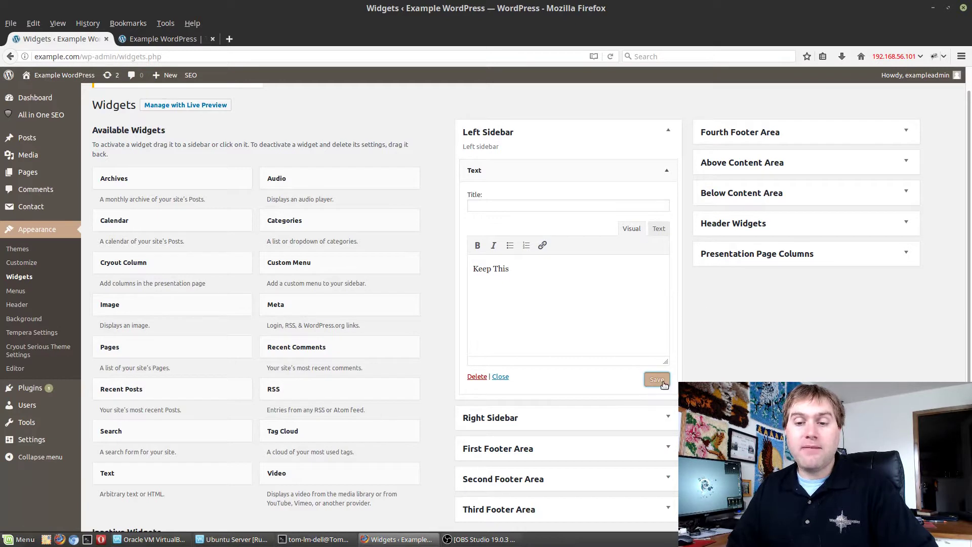
click(665, 171)
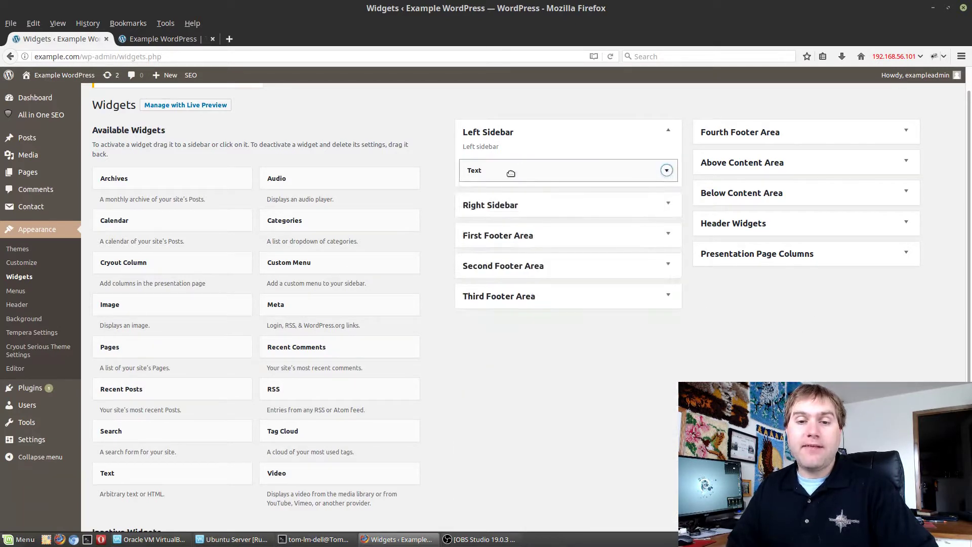
drag(505, 184, 192, 427)
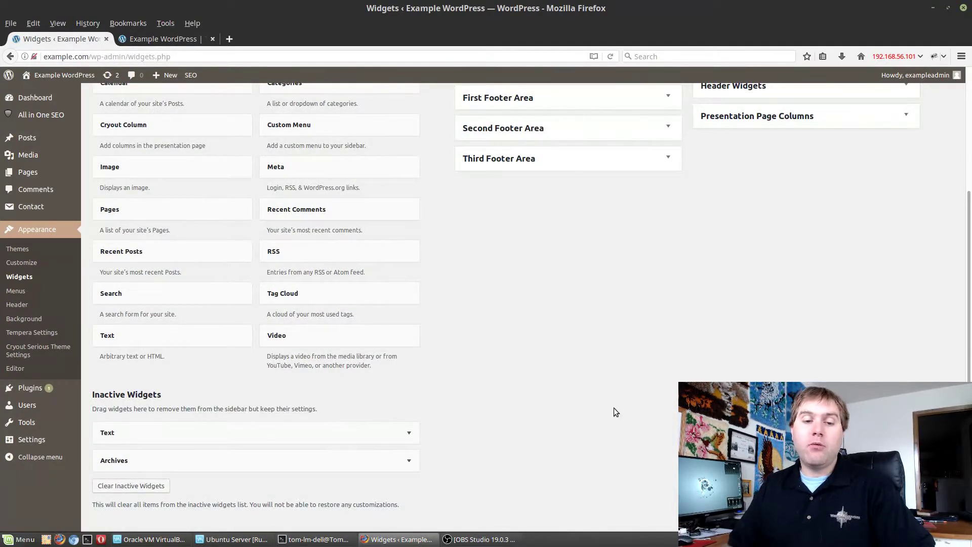
Move the Text widget from Inactive Widgets into the Third Footer Area and expand it to check its content.
scroll(613, 408, up, 5)
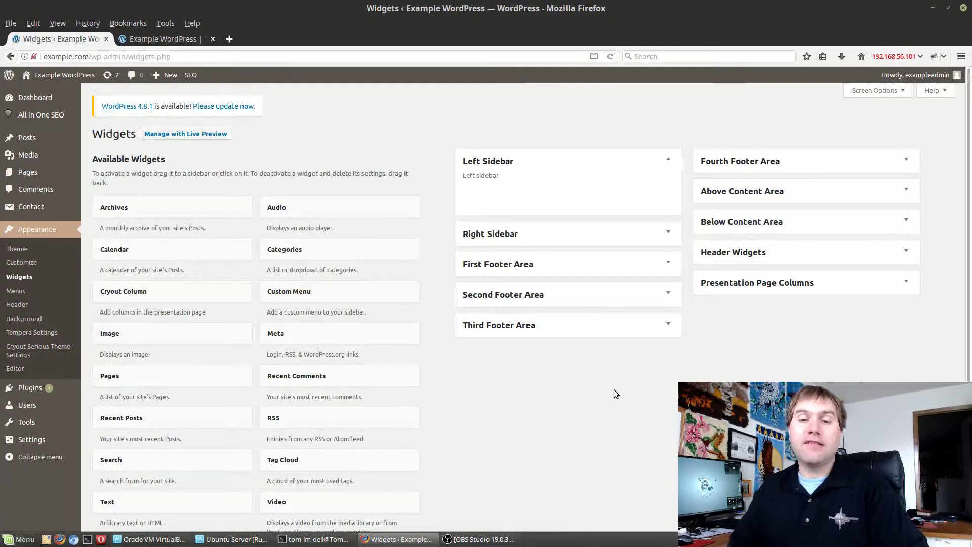
click(670, 174)
click(665, 290)
scroll(451, 432, down, 5)
drag(274, 404, 617, 196)
click(667, 196)
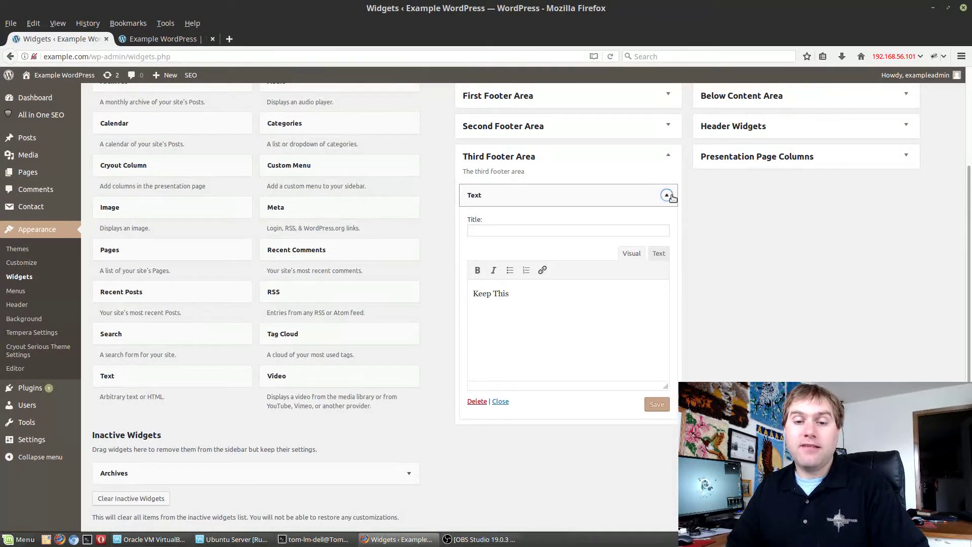
Return the Text widget from the Third Footer Area to Inactive Widgets and collapse the footer area.
click(667, 195)
drag(571, 187, 207, 464)
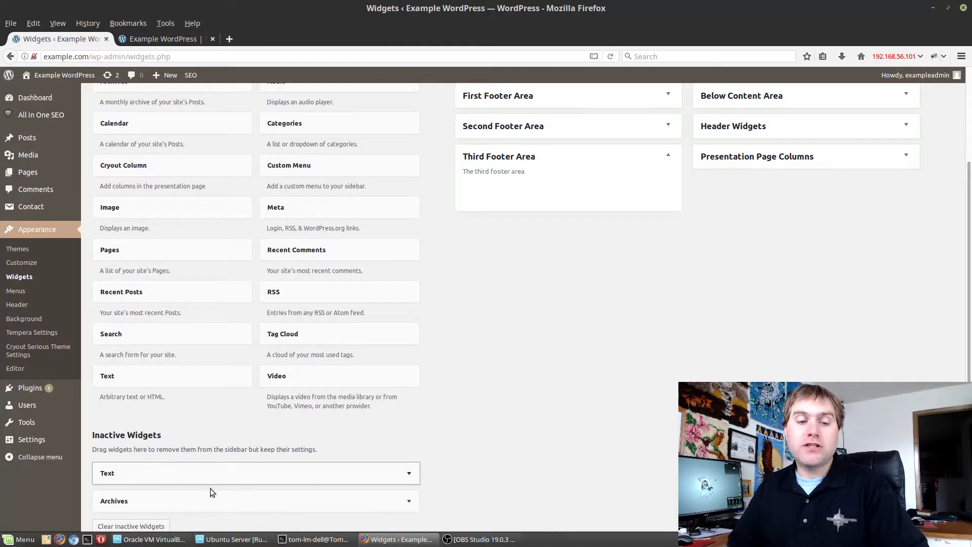
scroll(652, 474, up, 2)
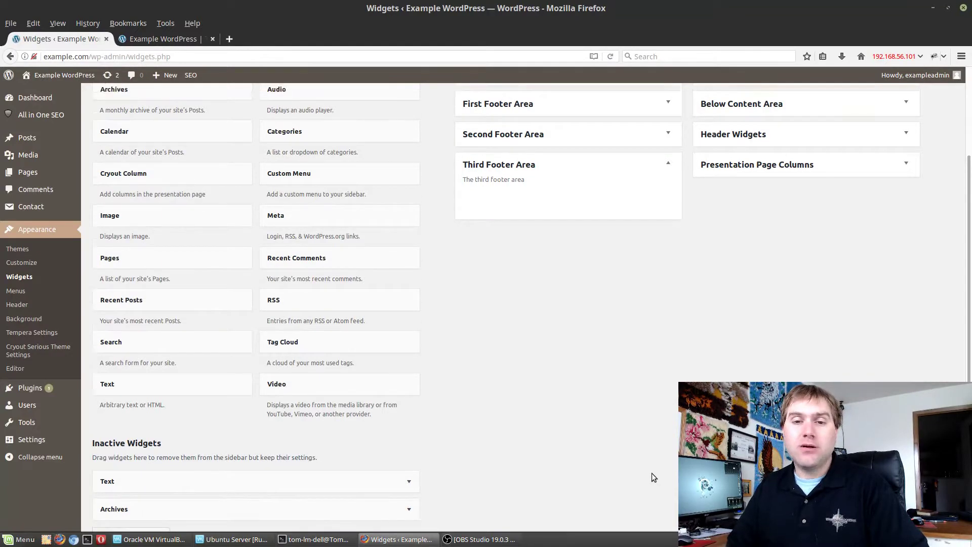
click(668, 283)
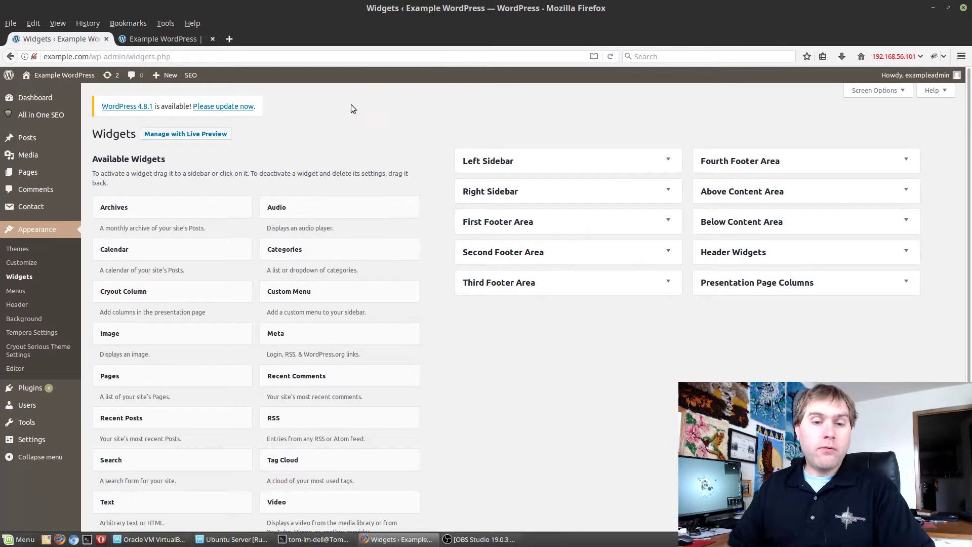
Try a Video widget in the Third Footer Area, reviewing its upload, media library and URL sources, and remove it.
scroll(491, 434, down, 1)
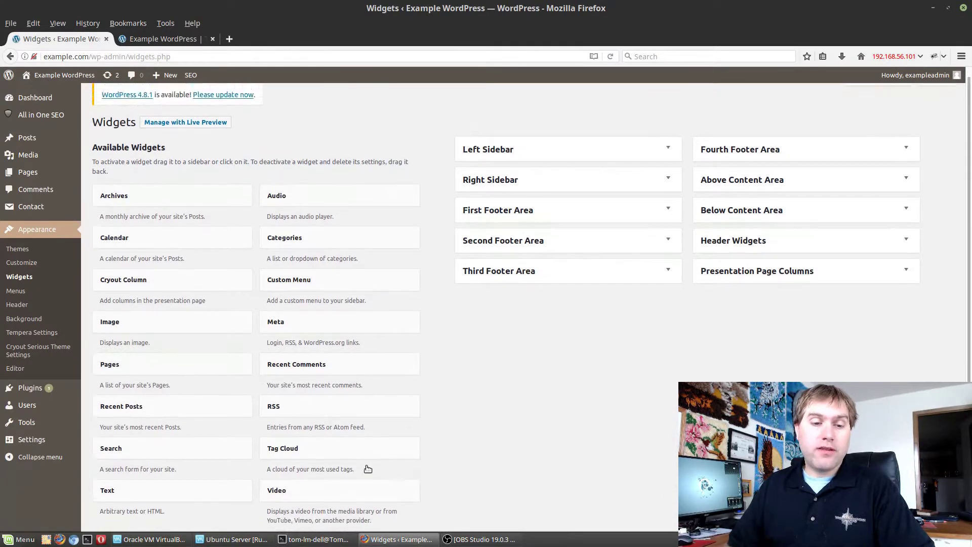
scroll(390, 468, up, 1)
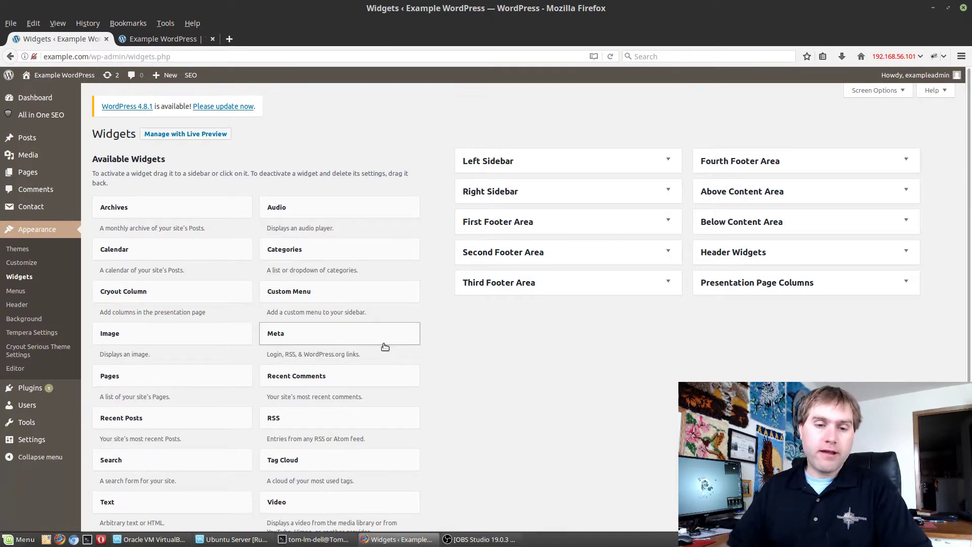
scroll(389, 354, down, 3)
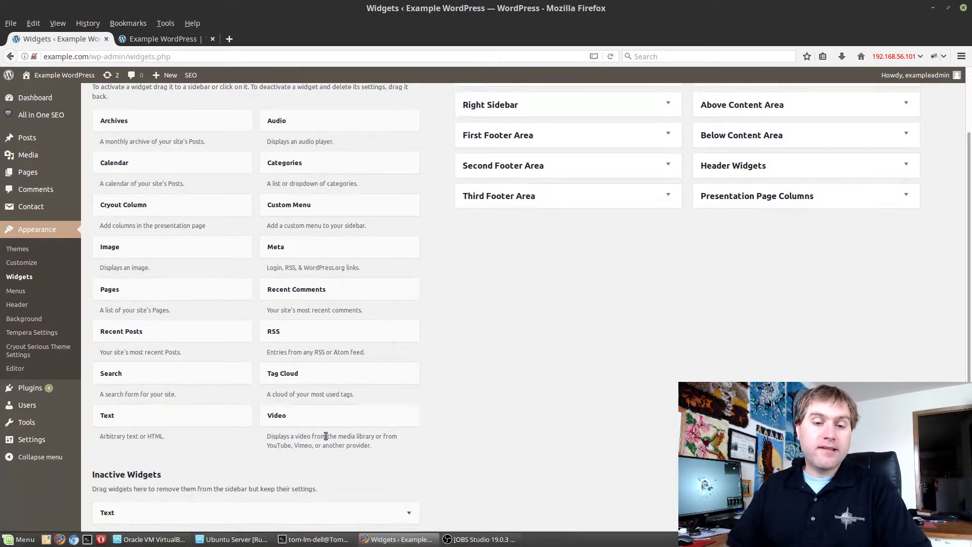
drag(303, 424, 514, 212)
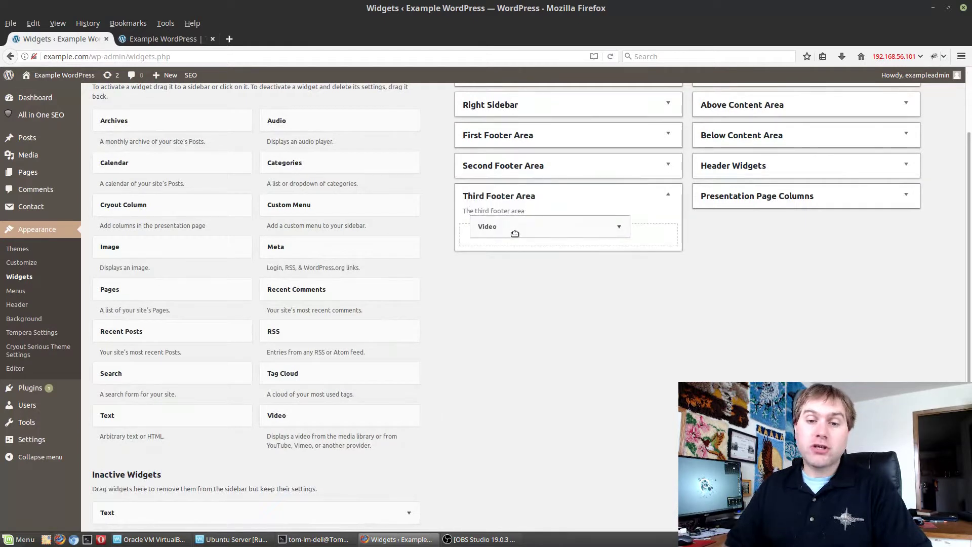
click(493, 316)
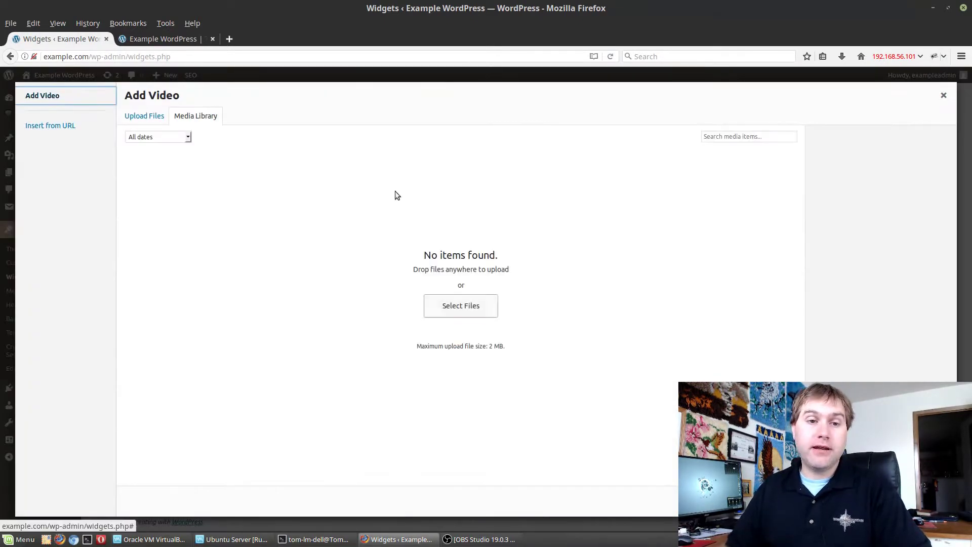
click(144, 116)
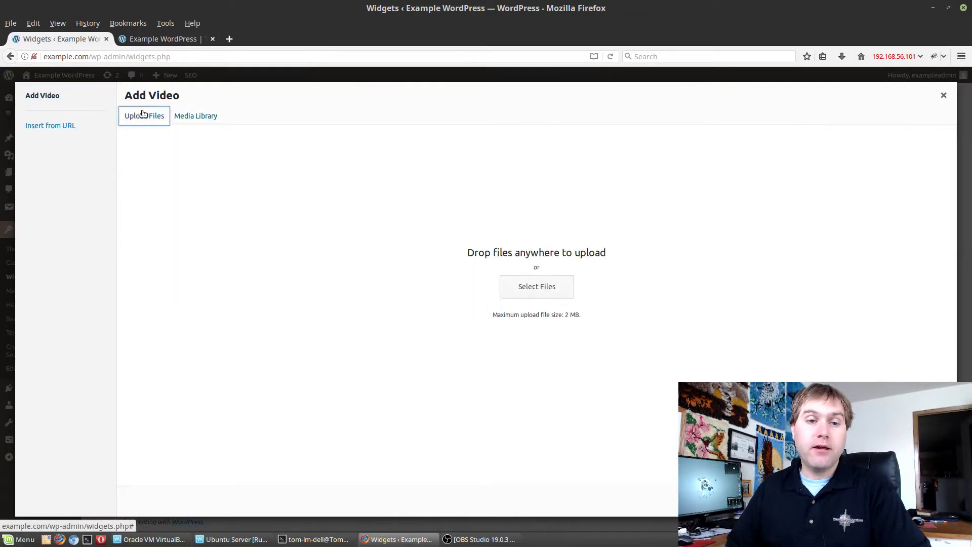
click(181, 121)
click(47, 128)
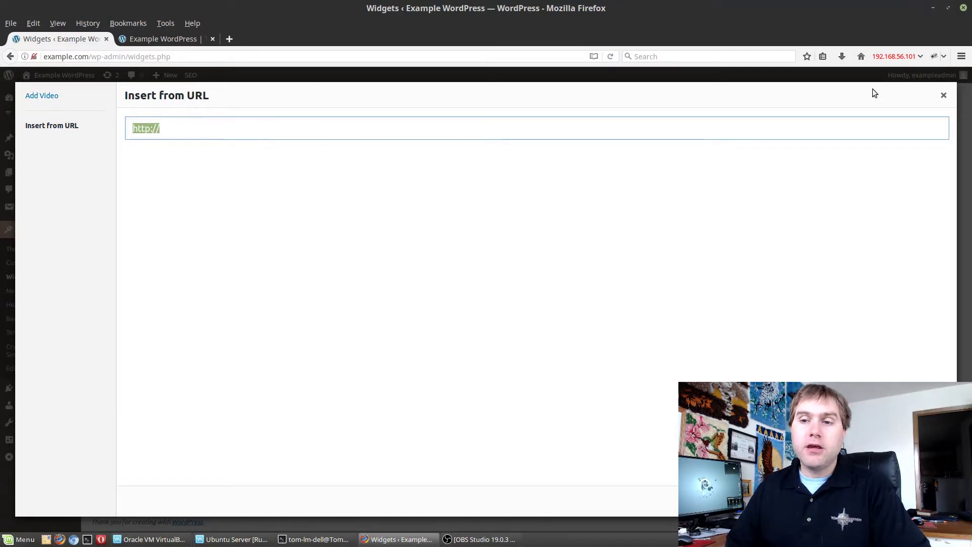
click(945, 96)
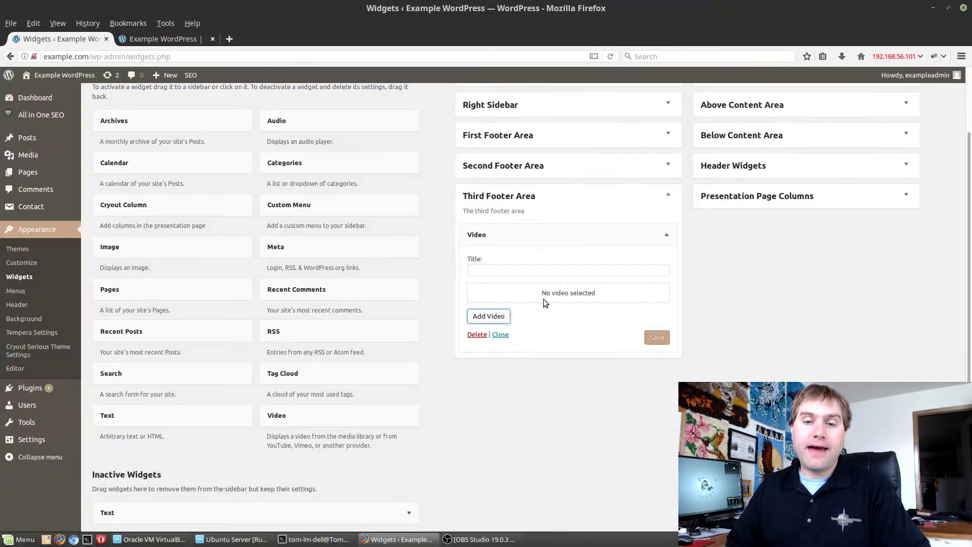
click(608, 234)
drag(603, 230, 337, 362)
Try a Custom Menu widget in the Third Footer Area, view its selectable menus, and remove the widget.
drag(297, 203, 557, 234)
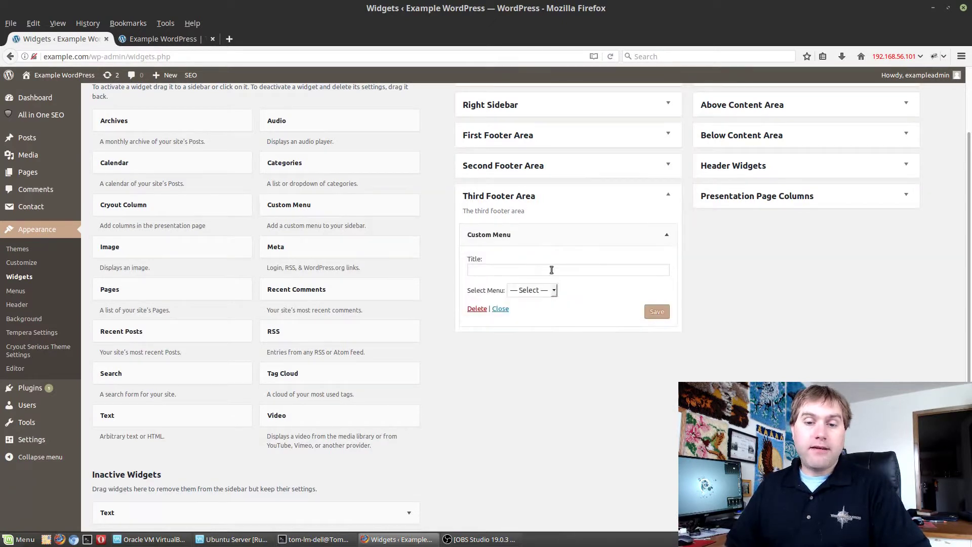
click(547, 290)
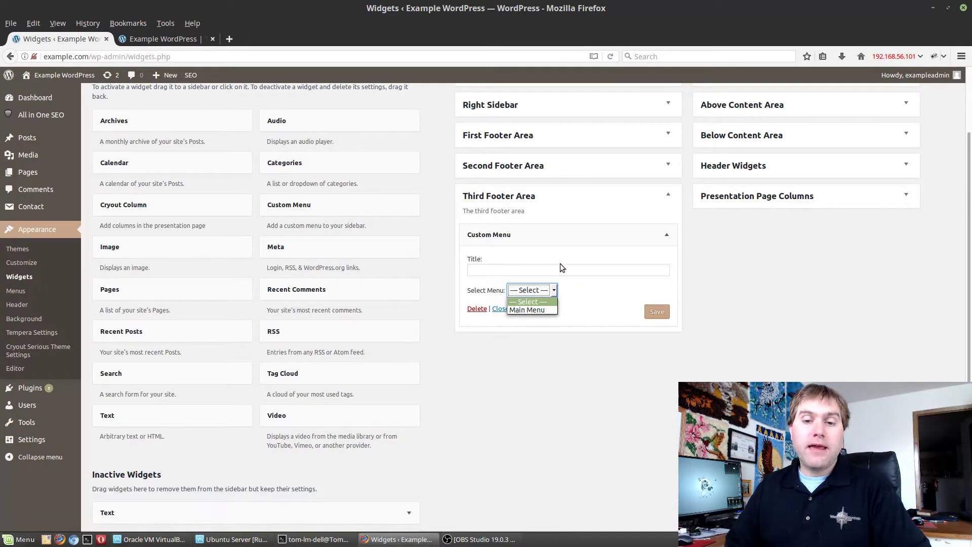
click(587, 297)
drag(623, 234, 249, 205)
Try an Audio widget in the Third Footer Area, review its media library and URL sources, and remove it.
drag(306, 124, 556, 269)
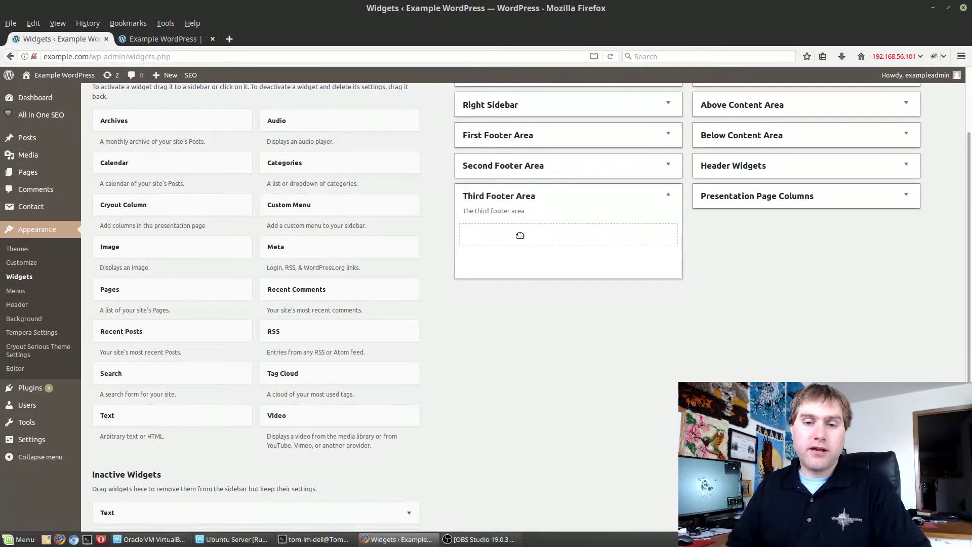
drag(520, 235, 521, 238)
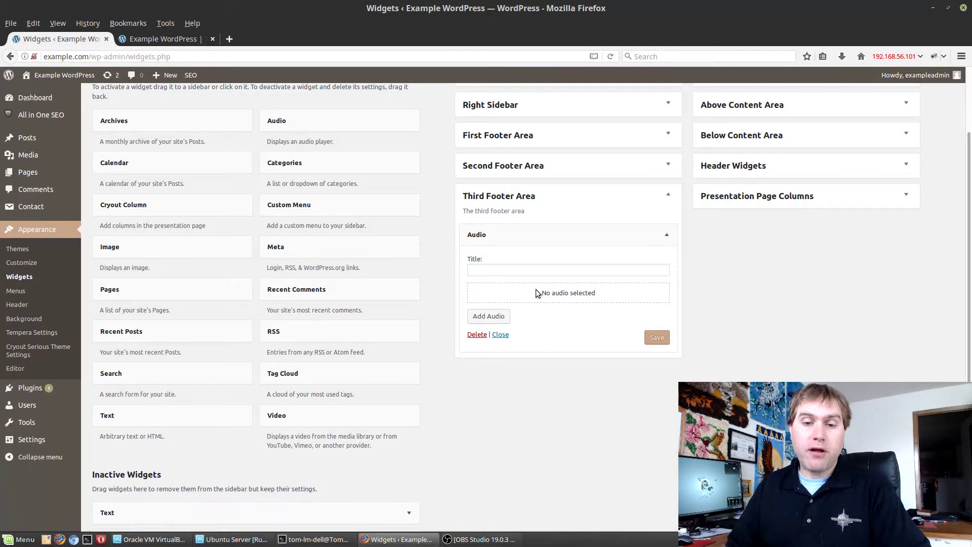
click(494, 317)
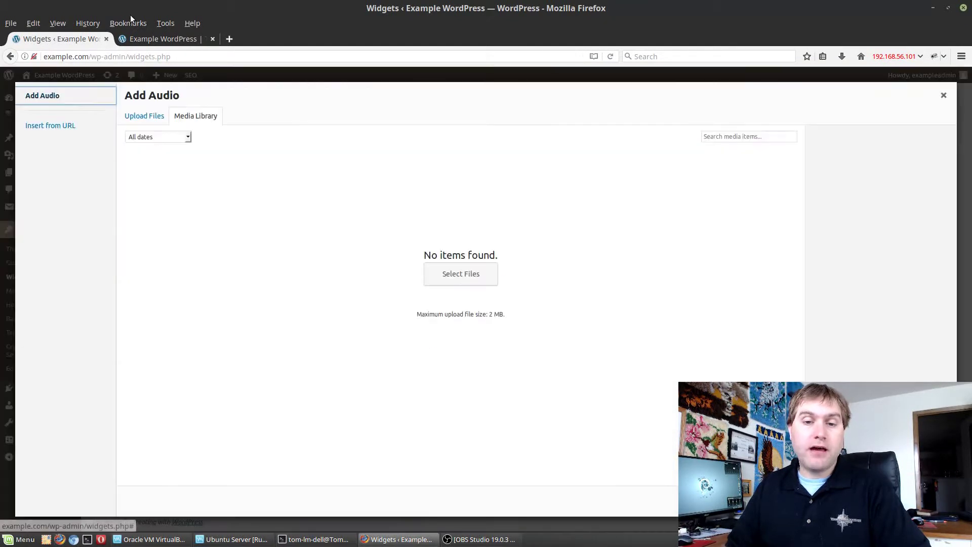
click(51, 126)
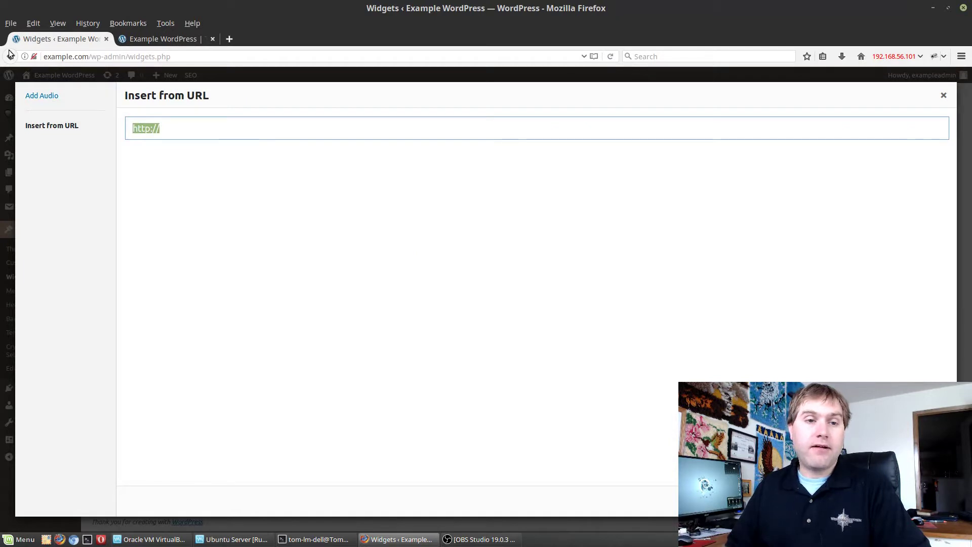
click(943, 95)
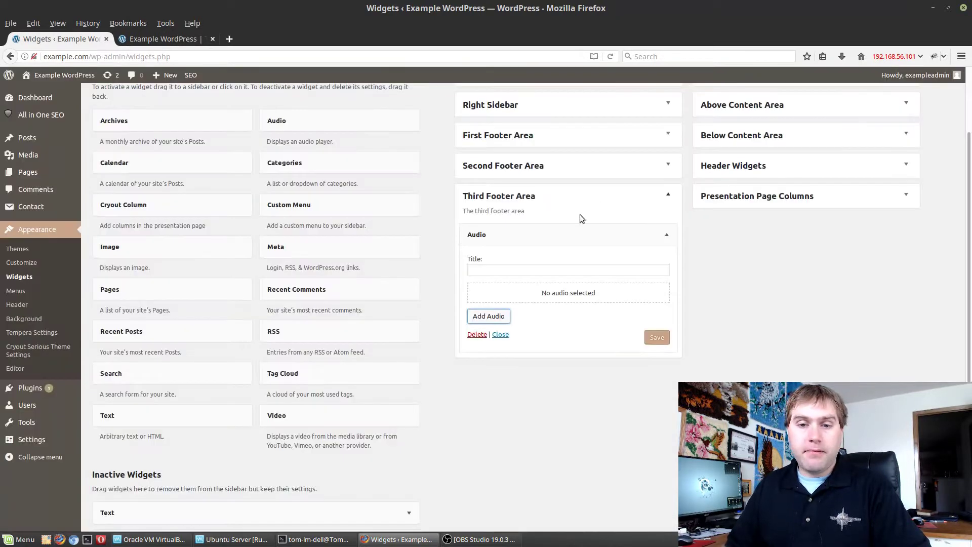
drag(551, 232, 267, 231)
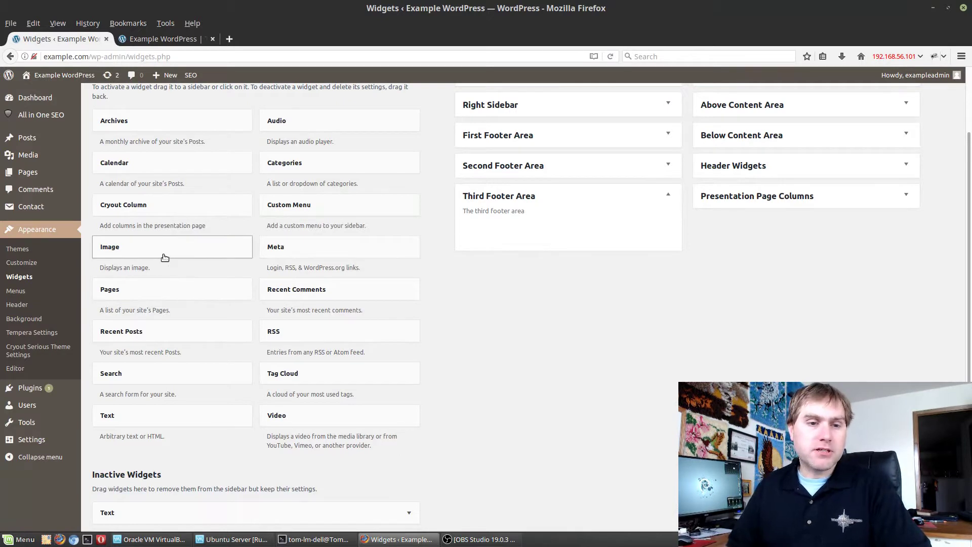
Try an Archives widget in the Third Footer Area, view its display options, and remove the widget.
scroll(304, 215, up, 1)
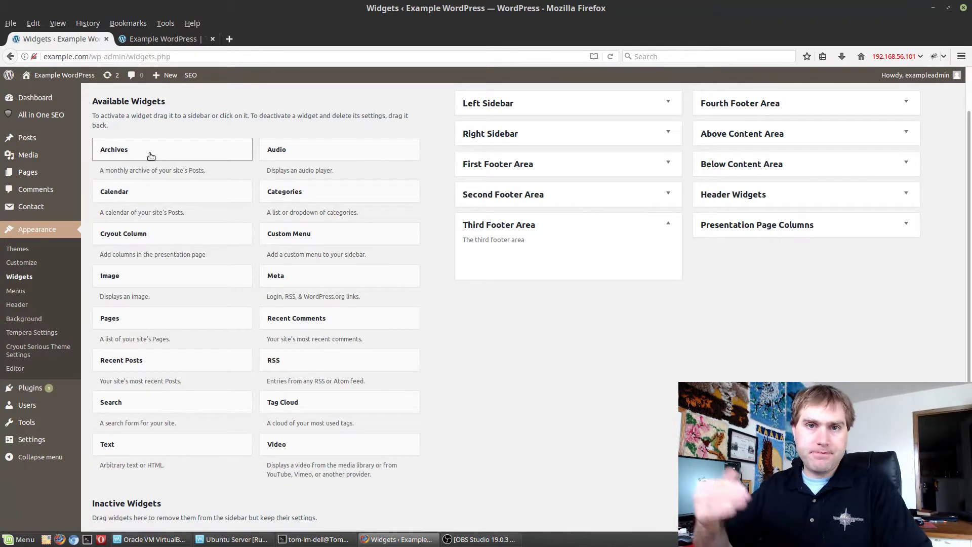
drag(151, 156, 534, 260)
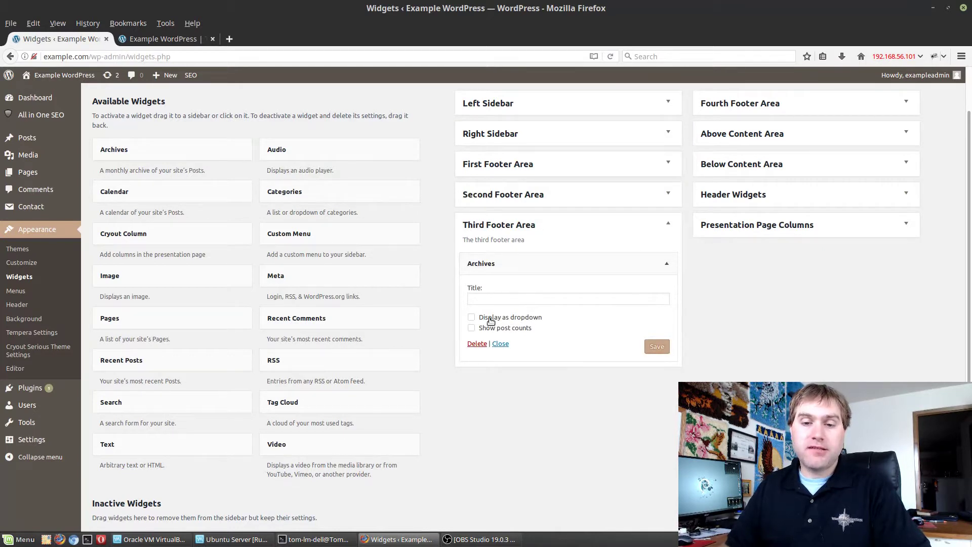
click(667, 264)
drag(549, 263, 265, 213)
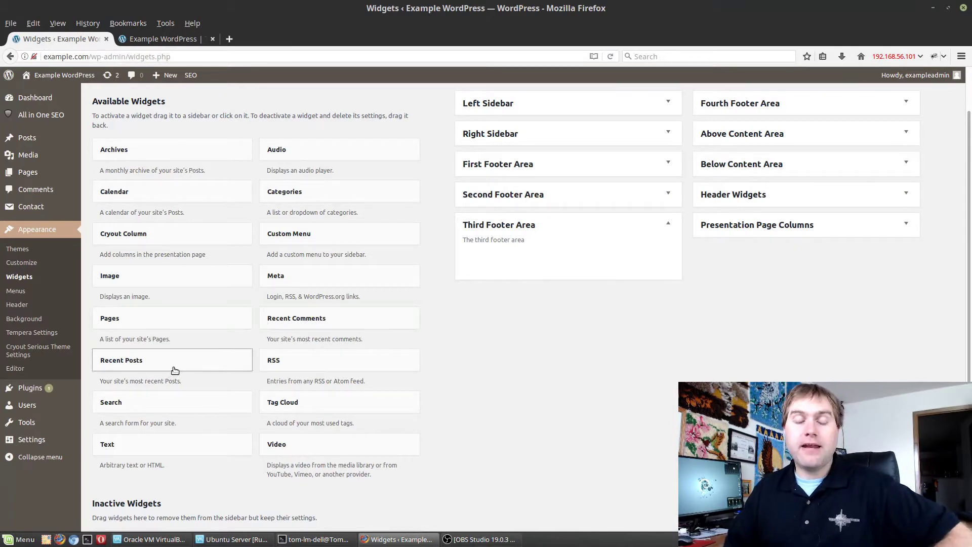
Try a Recent Posts widget in the Third Footer Area, view its title, post count and date options, and remove it.
drag(175, 369, 553, 290)
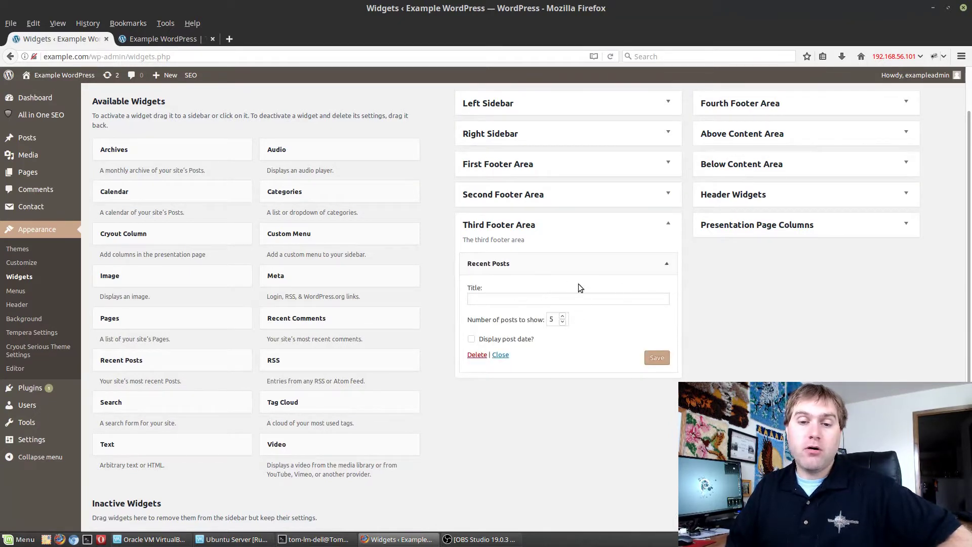
click(667, 264)
drag(543, 265, 350, 275)
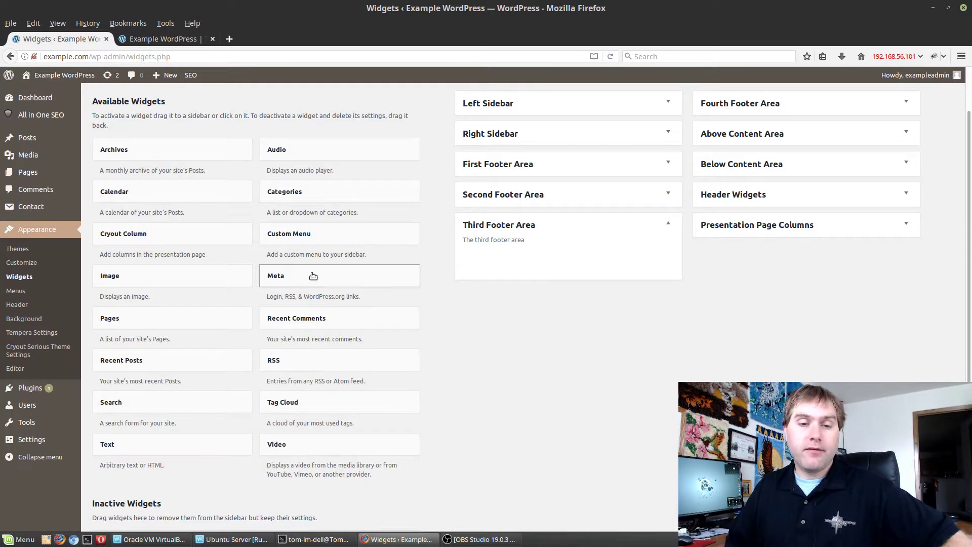
mouse_move(313, 276)
mouse_down()
mouse_move(374, 273)
mouse_move(308, 273)
mouse_up()
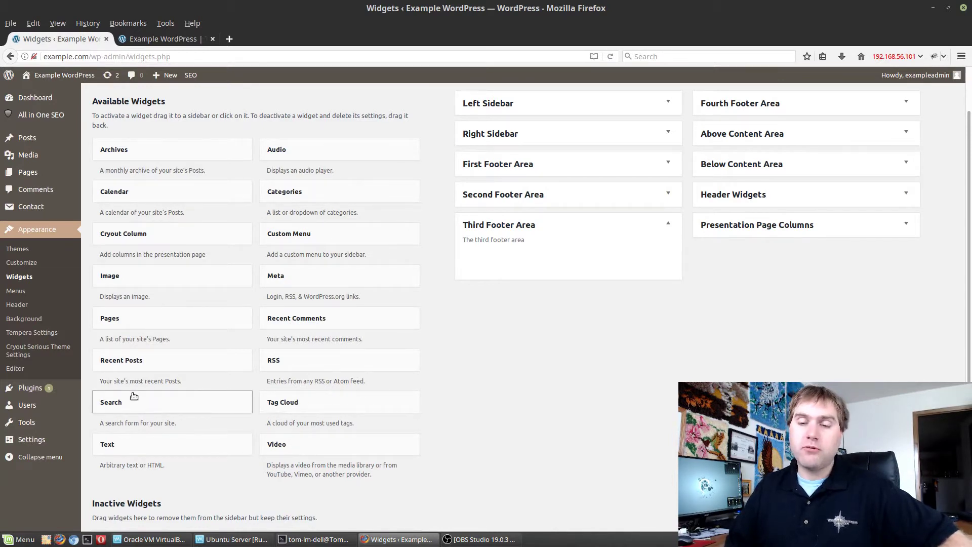
Add a Text widget to the Third Footer Area, title it "third footer area", and save it.
drag(208, 454, 526, 254)
click(523, 370)
click(536, 297)
text(third)
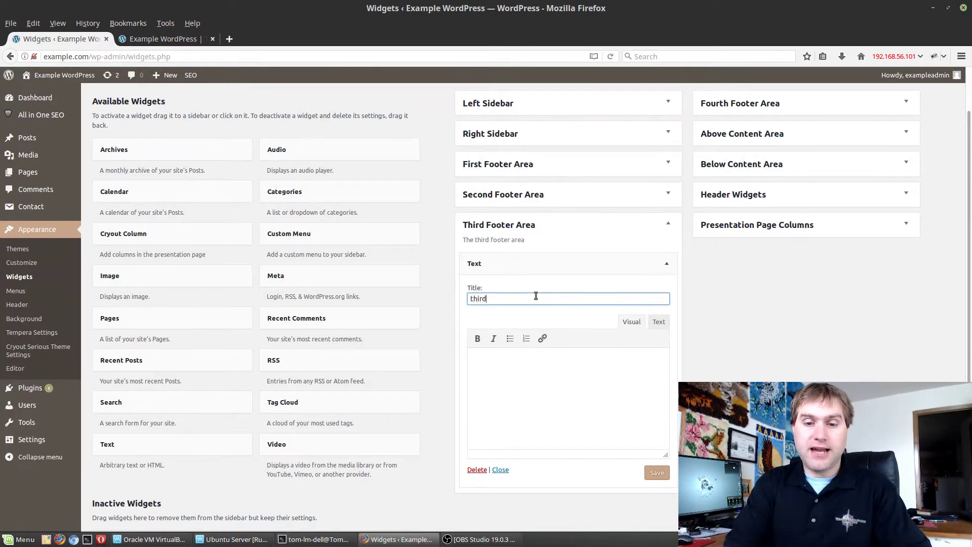
text( doot)
key(BackSpace)
key(BackSpace)
text(oter area)
click(665, 473)
Collapse the Text widget in the Third Footer Area along with the area itself.
click(668, 224)
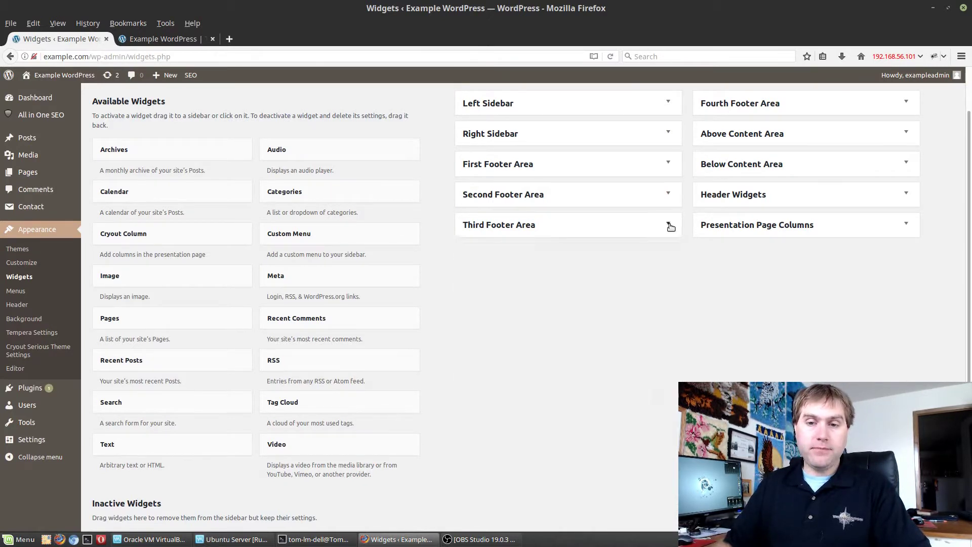
click(669, 224)
click(669, 263)
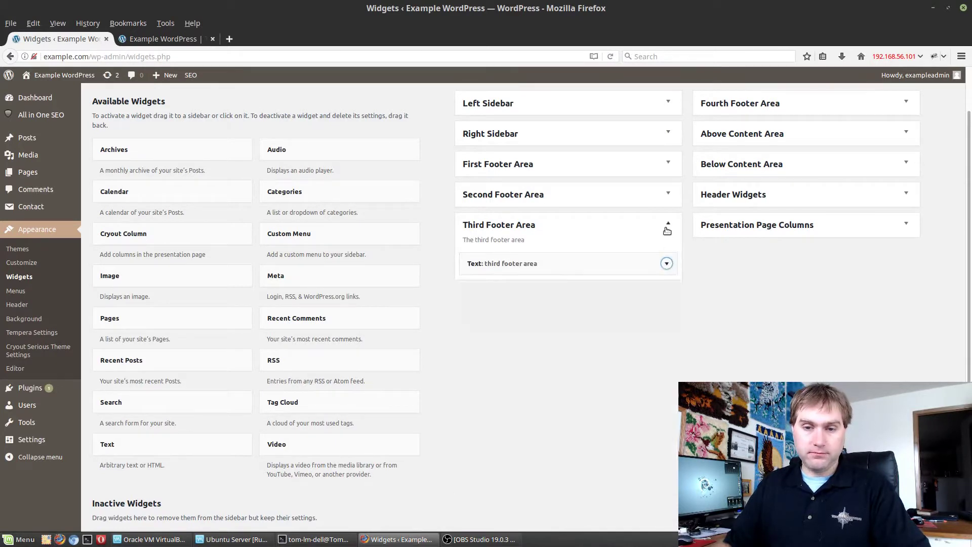
click(669, 224)
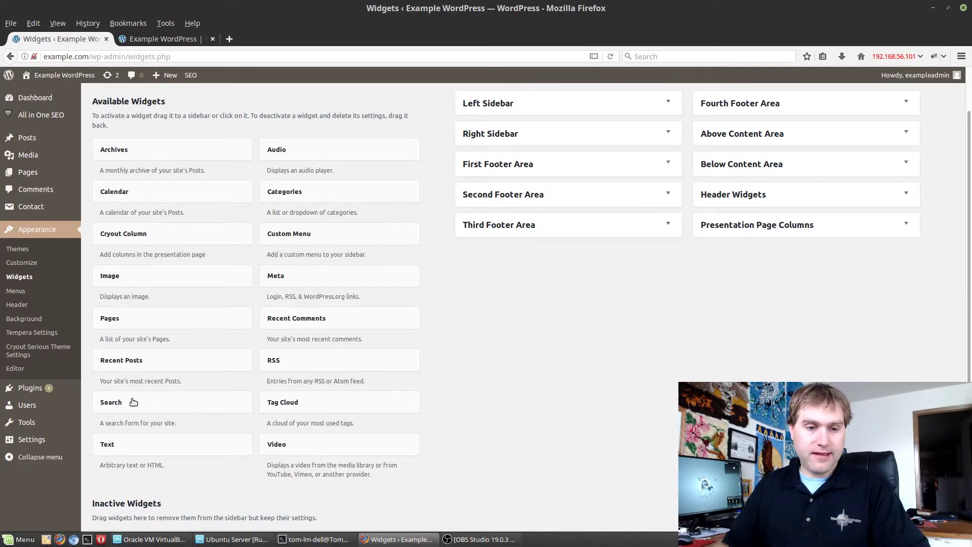
Add a Text widget to the Second Footer Area, title it "Second Footer Area", and save it.
drag(162, 435, 538, 222)
click(523, 269)
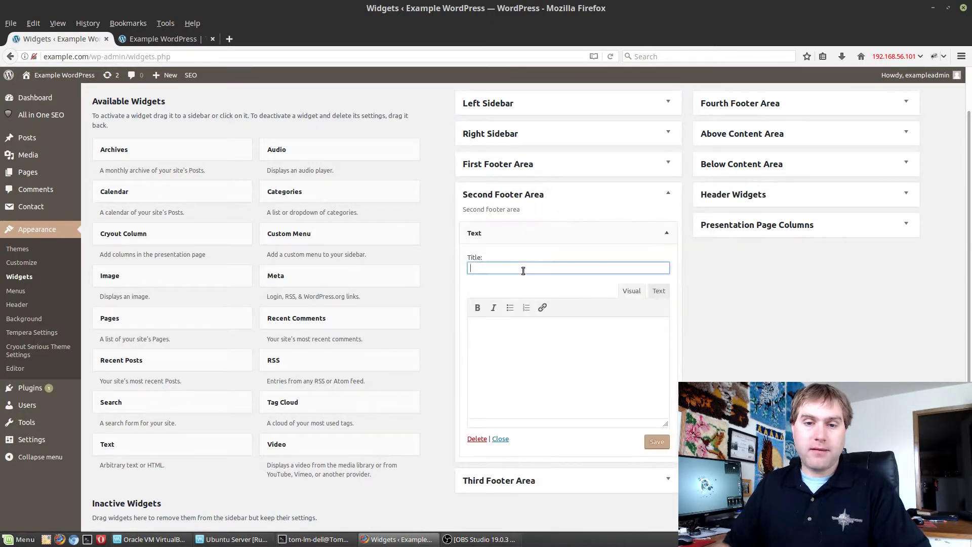
click(448, 180)
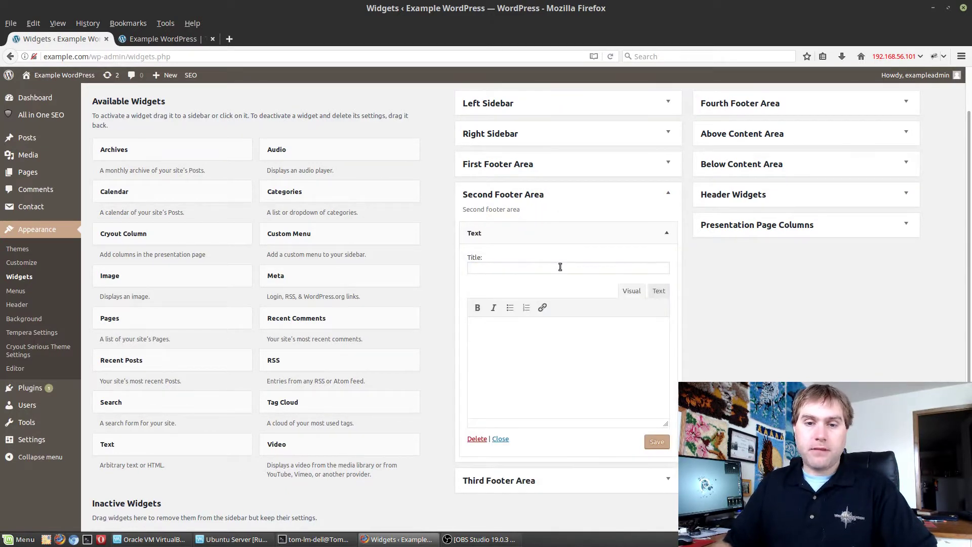
click(519, 268)
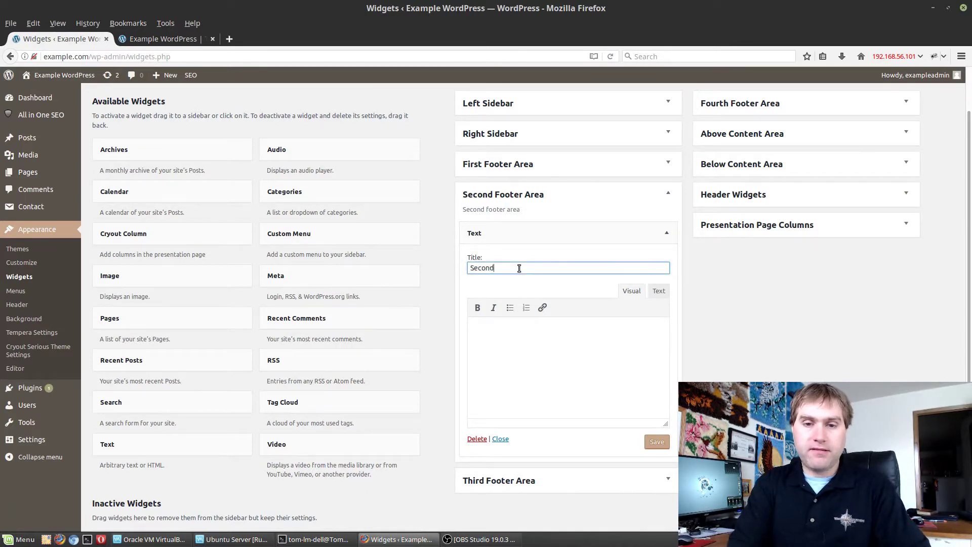
text(Second Footer Area)
click(658, 446)
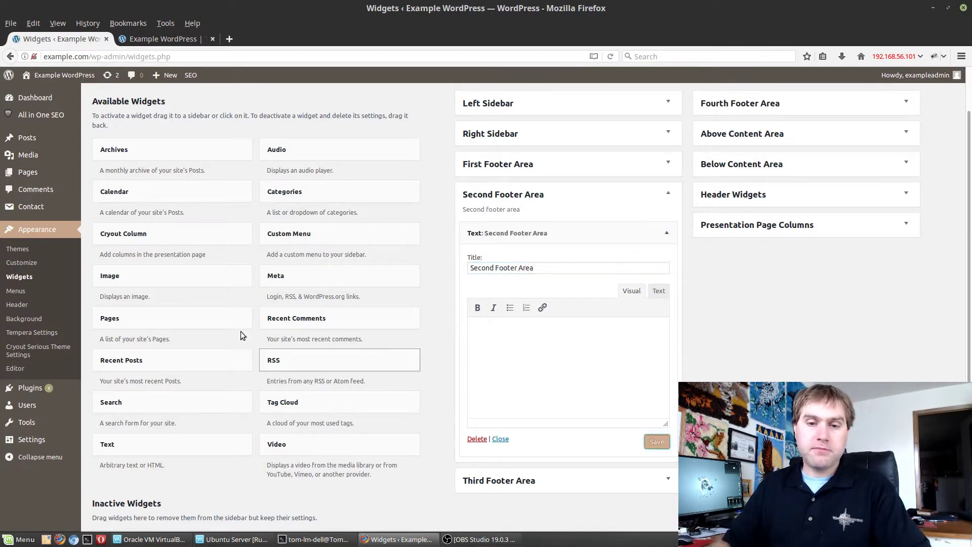
Add a Text widget to the First Footer Area, title it "First Footer Area", and save it.
drag(172, 450, 520, 236)
text(First Footer Area)
click(657, 412)
Add saved Text widgets titled "Right Sidebar" and "Left Sidebar" to their matching sidebar areas.
text(Right Sidebar)
drag(107, 444, 569, 182)
click(655, 378)
text(Left Sidebar)
click(657, 350)
Add a Text widget titled "Fourth Footer Area" to the Fourth Footer Area, and collapse that area and the Left Sidebar.
drag(107, 444, 759, 108)
text(Fourth Footer Area)
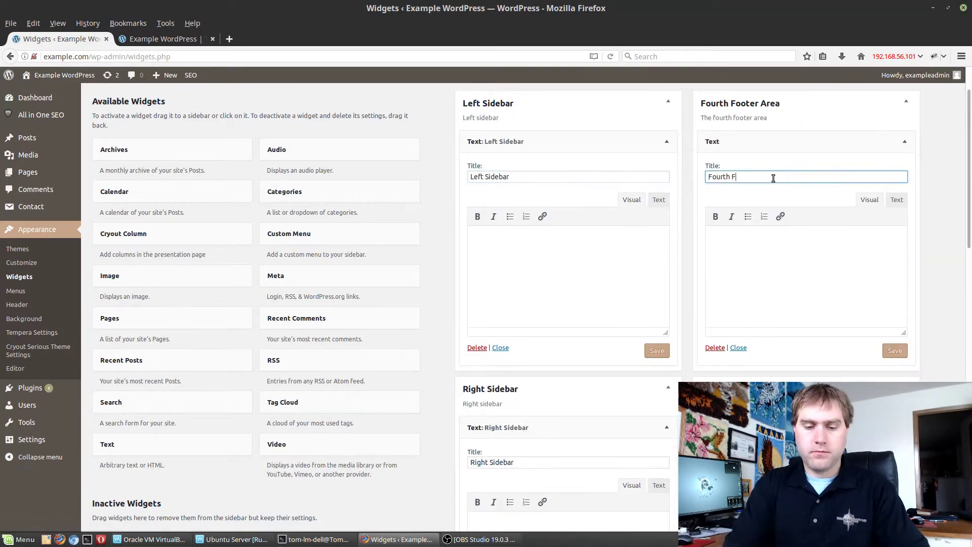
click(739, 103)
click(487, 103)
Add a Text widget titled "Above Content Area" to the Above Content Area, and collapse the expanded widget areas.
click(742, 133)
drag(763, 170, 764, 171)
text(Above Content Area)
click(742, 134)
click(490, 133)
click(498, 202)
Add a Text widget titled "Below Content Area" to the Below Content Area and collapse the area.
drag(107, 444, 775, 213)
text(Below Content Area)
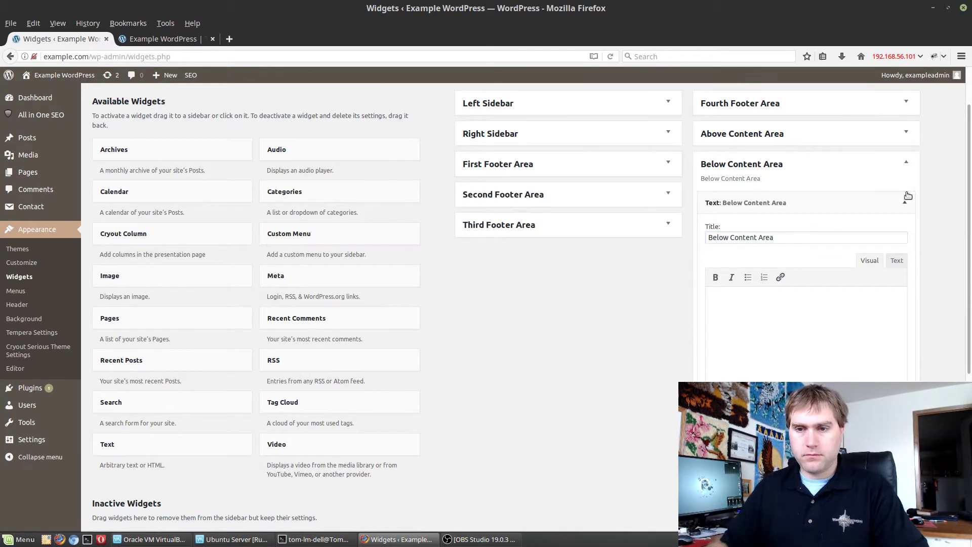
click(742, 164)
Add a Text widget titled "Header Widget" to the Header Widgets area and collapse the widget.
drag(107, 444, 775, 212)
text(Header Widget)
click(905, 232)
Add a Text widget titled "Presentation Page Columns" to the Presentation Page Columns area and collapse the widget.
drag(161, 436, 775, 304)
text(Presentation Page Columns)
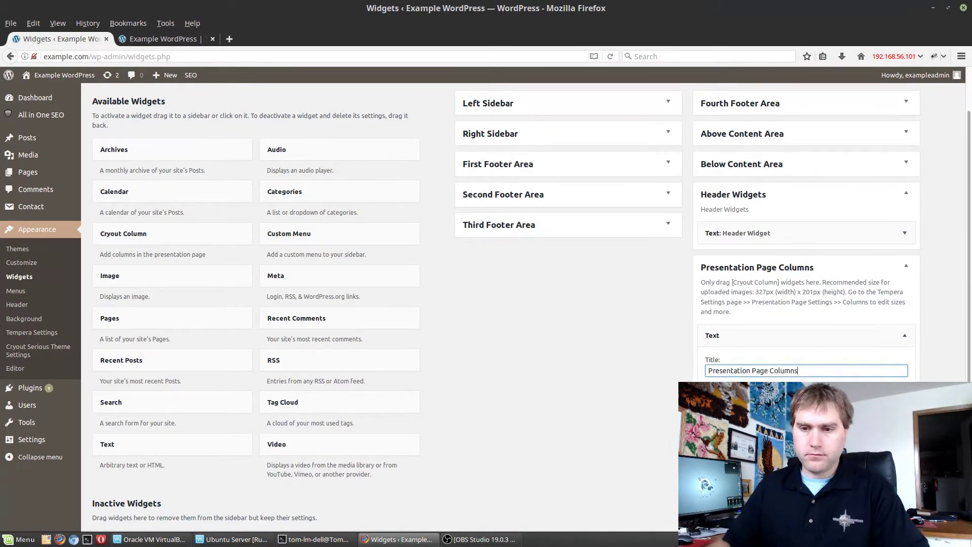
scroll(816, 236, down, 3)
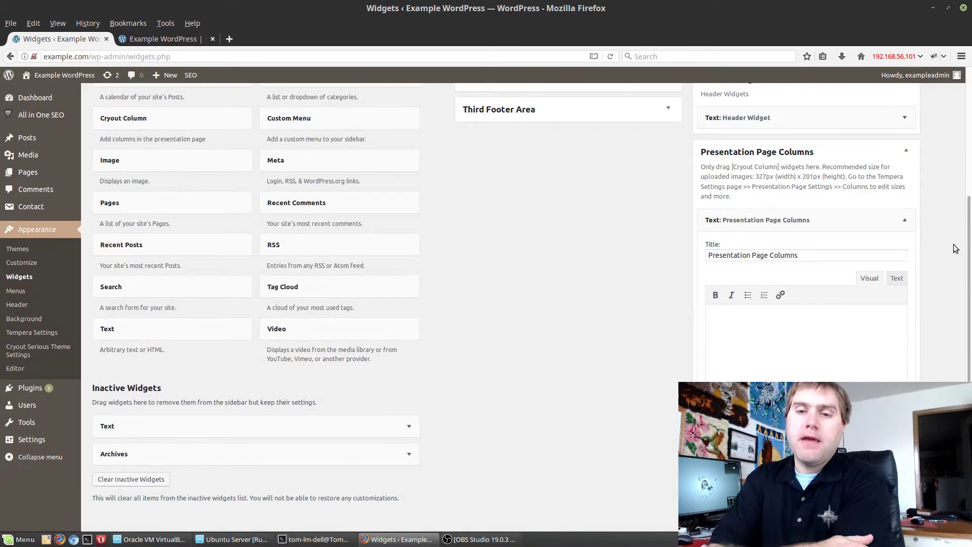
click(894, 212)
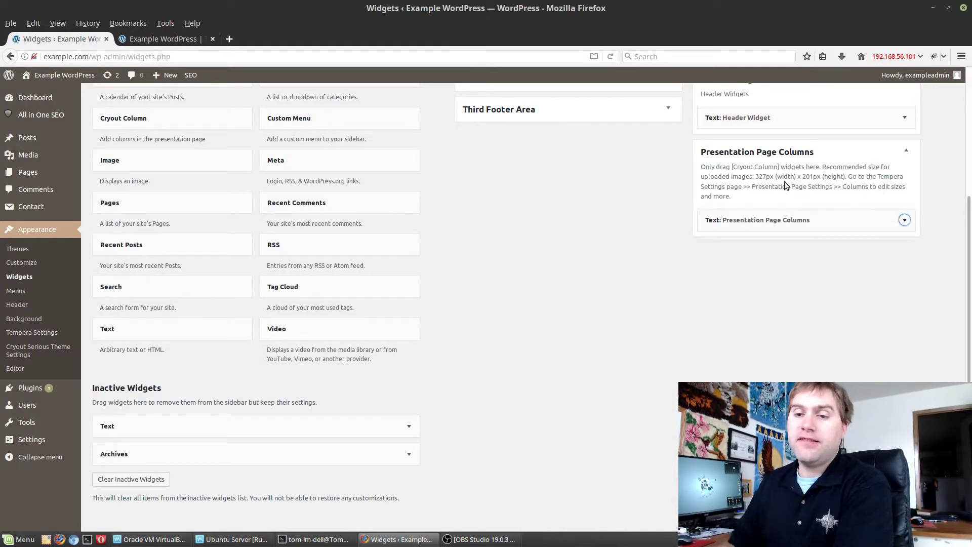
click(904, 220)
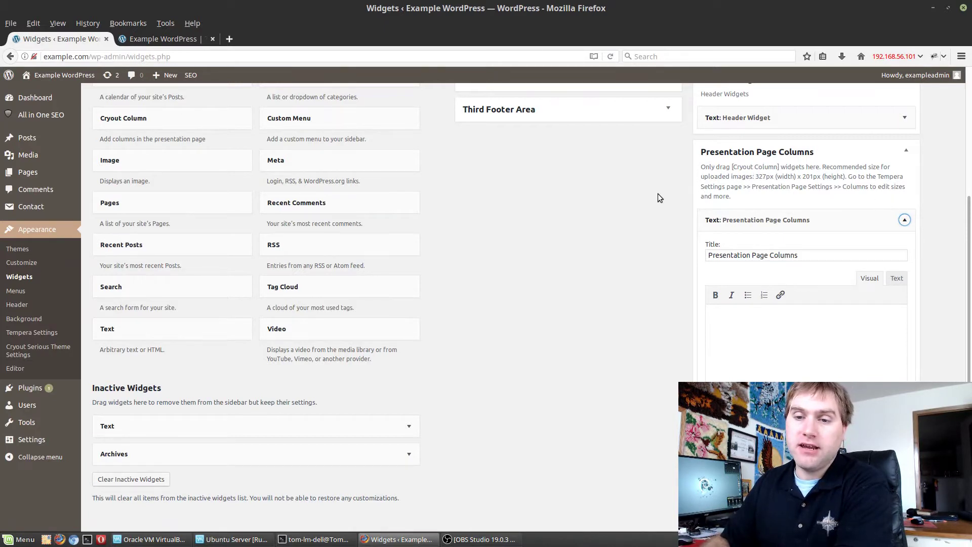
click(905, 221)
Try a Cryout Column widget in Presentation Page Columns, review its image, title, text and link fields, and remove it.
scroll(745, 215, up, 2)
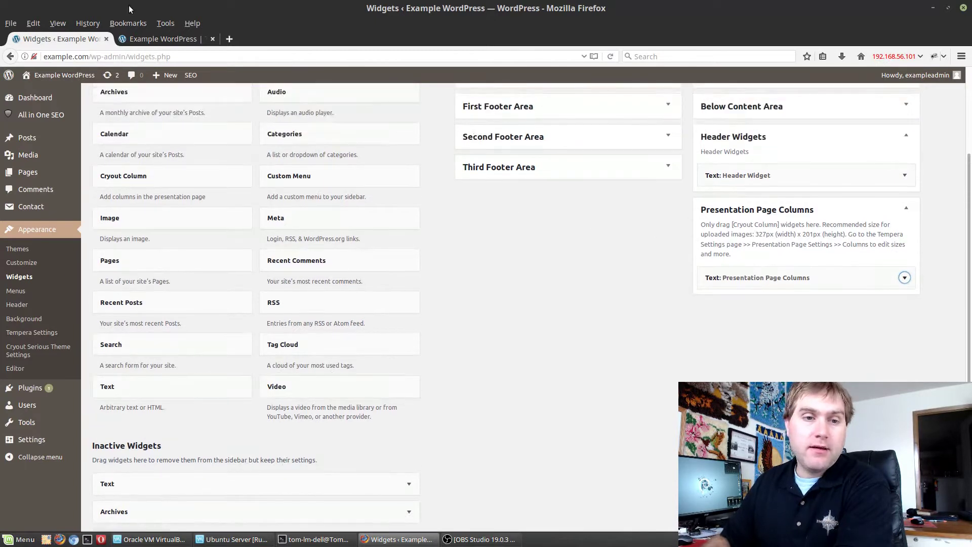
drag(138, 175, 746, 279)
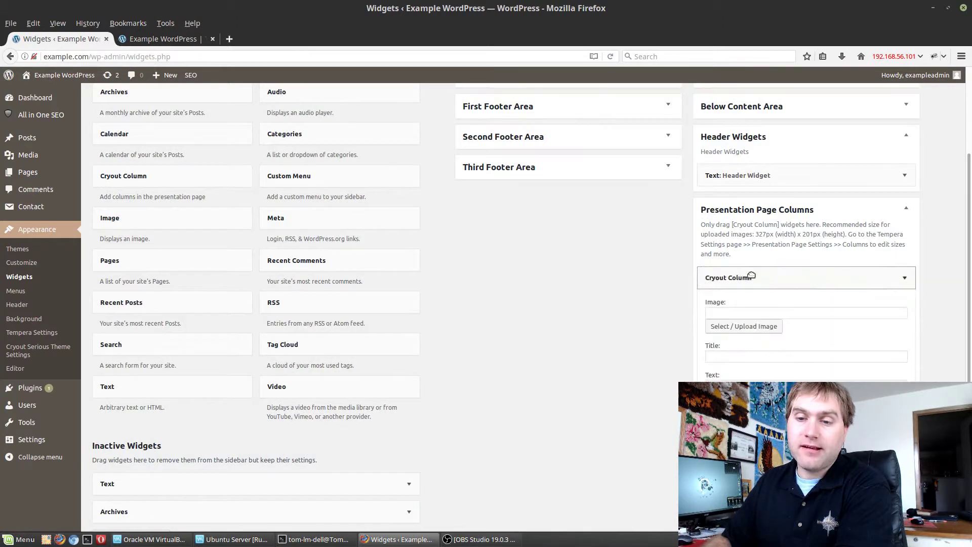
scroll(756, 297, down, 2)
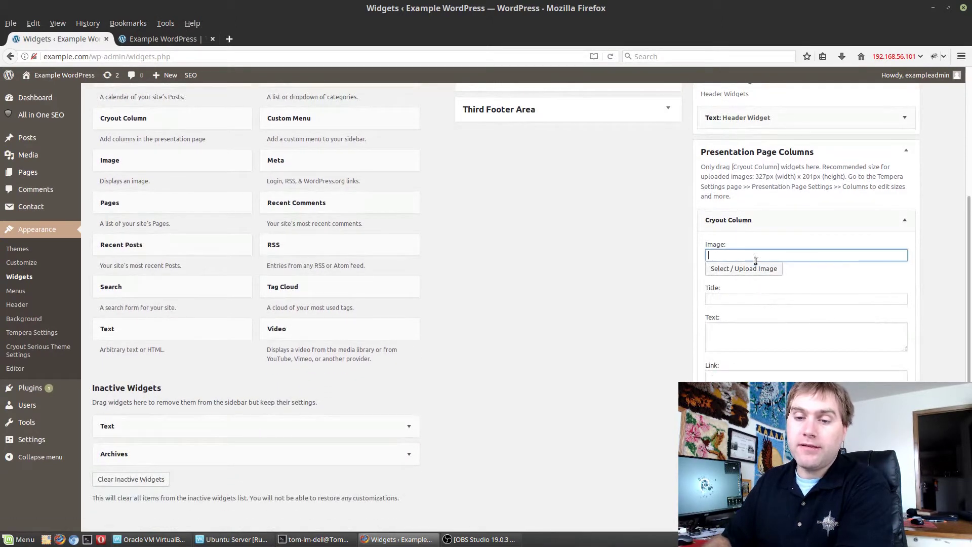
click(747, 344)
click(752, 377)
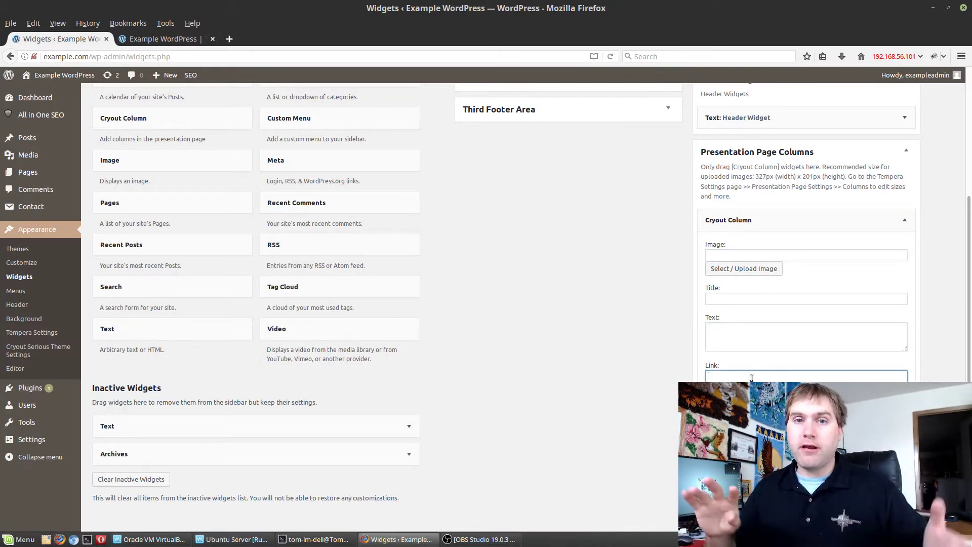
click(905, 220)
drag(807, 219, 263, 218)
Collapse the Presentation Page Columns and Header Widgets areas.
scroll(861, 304, up, 3)
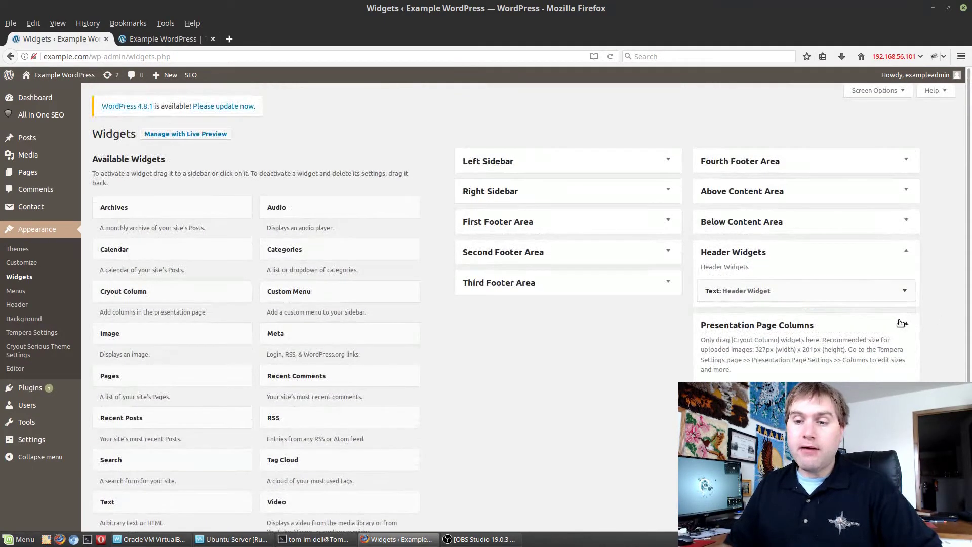
click(839, 324)
click(844, 252)
Reopen the Presentation Page Columns area to check its Text widget's settings, and collapse both again.
scroll(840, 372, down, 4)
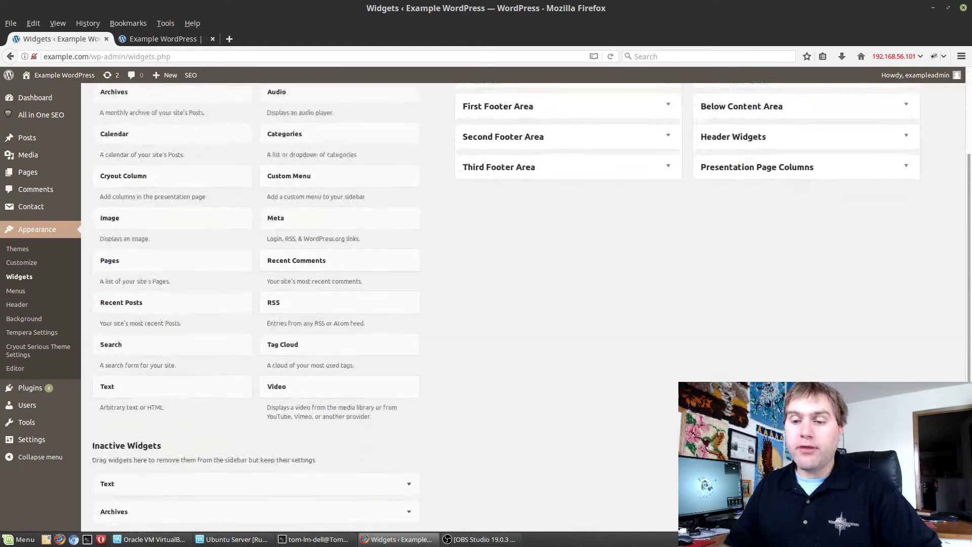
scroll(861, 329, up, 4)
click(894, 293)
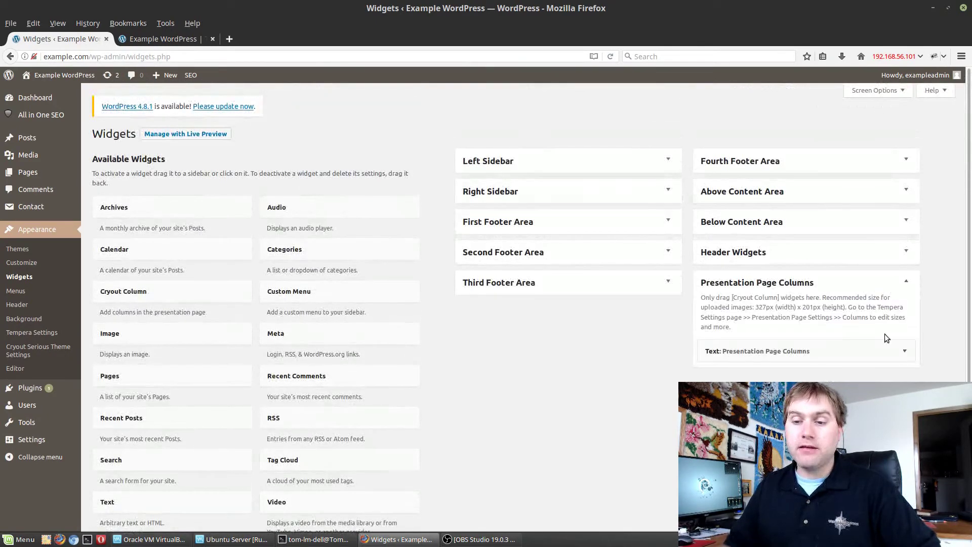
click(905, 350)
scroll(907, 202, down, 3)
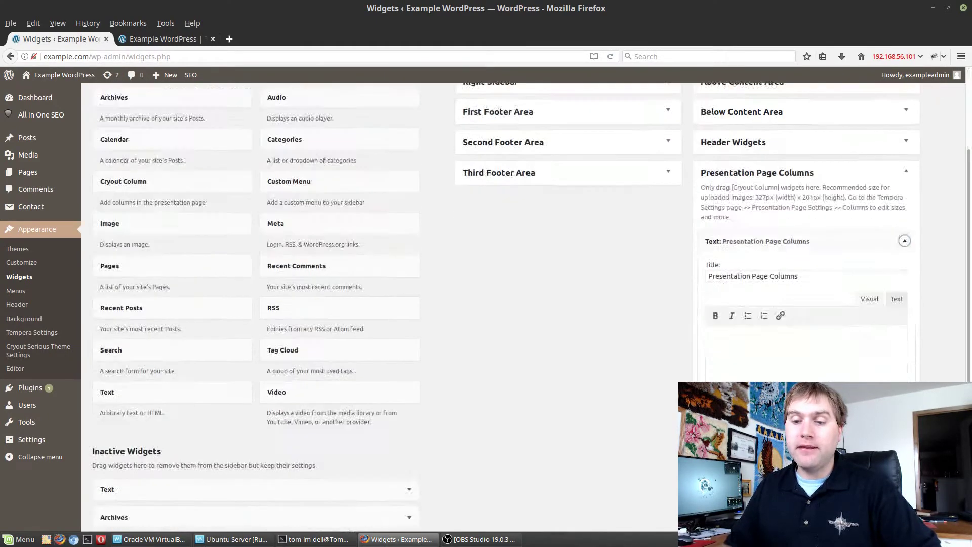
click(906, 206)
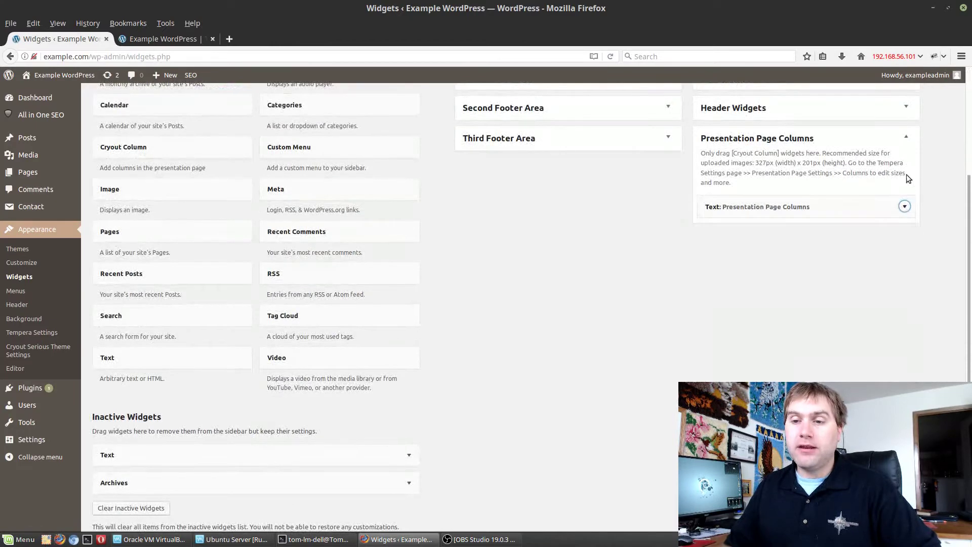
click(906, 137)
scroll(940, 259, up, 3)
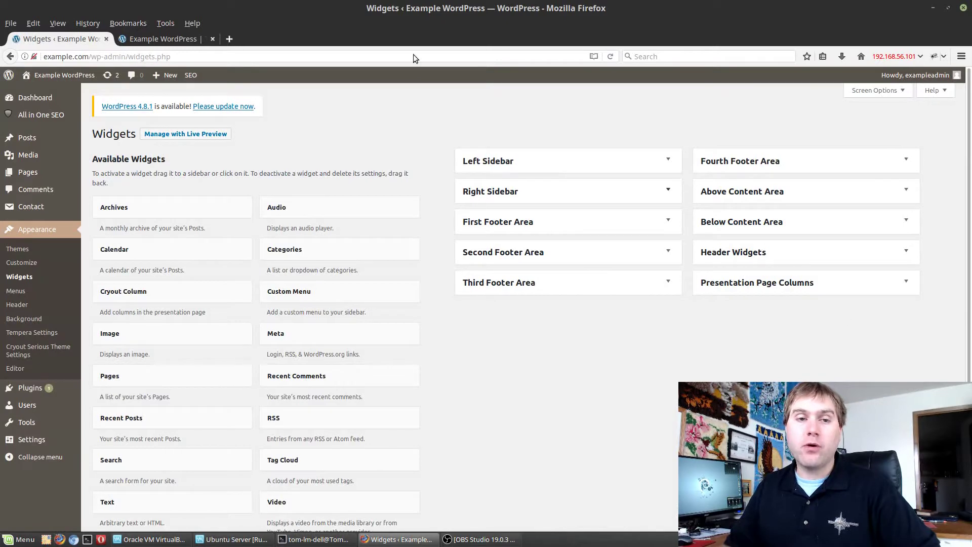
Reload the site's front page and examine where the header, content, sidebar and footer widgets are placed.
click(163, 39)
key(F5)
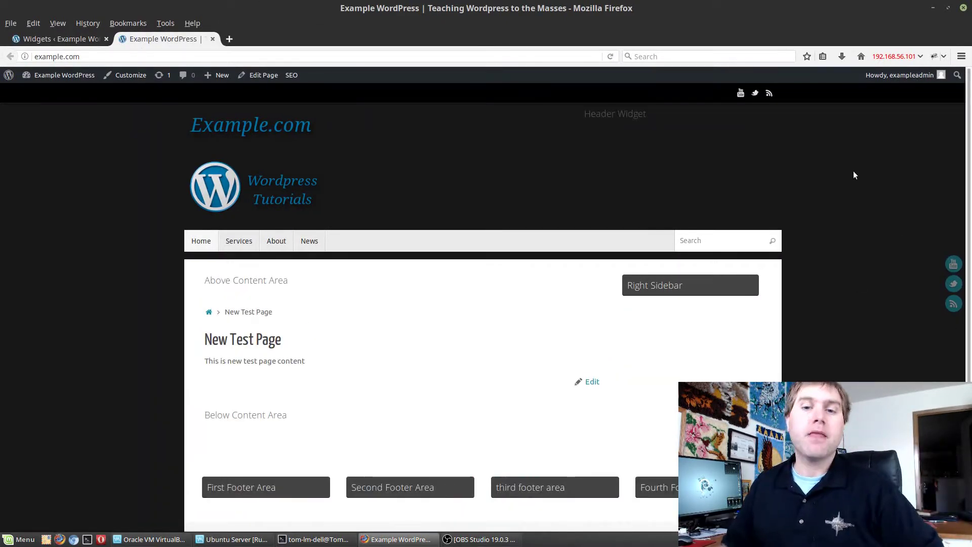
triple_click(594, 114)
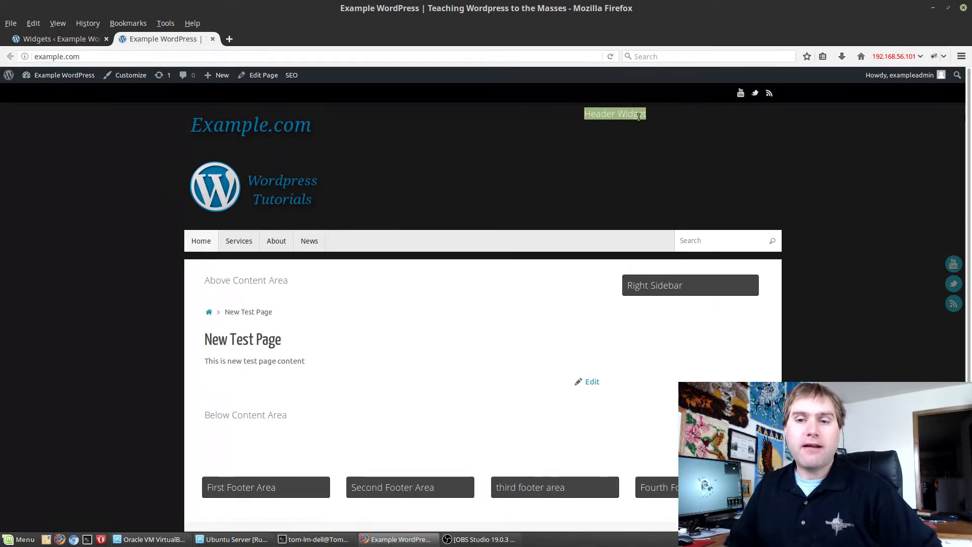
scroll(756, 162, down, 2)
drag(205, 223, 300, 243)
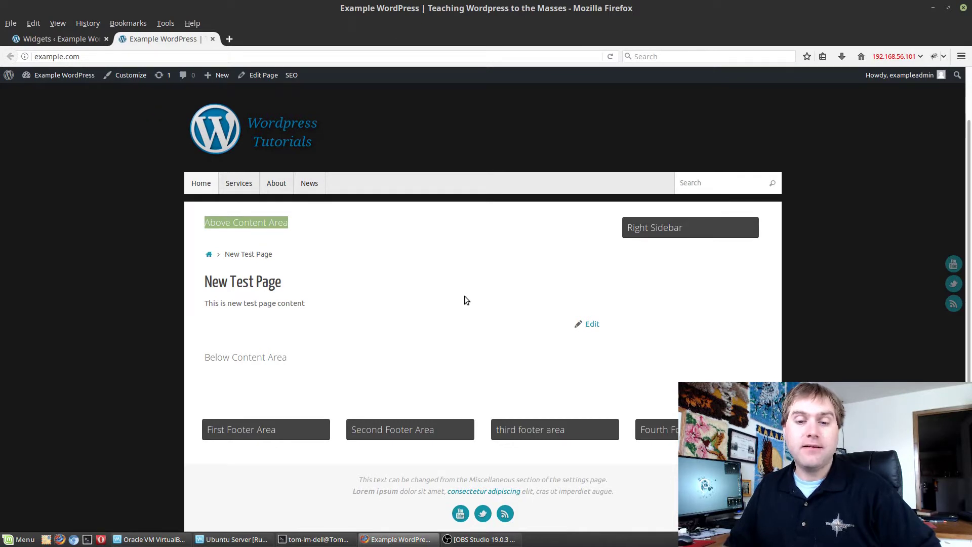
drag(628, 228, 692, 238)
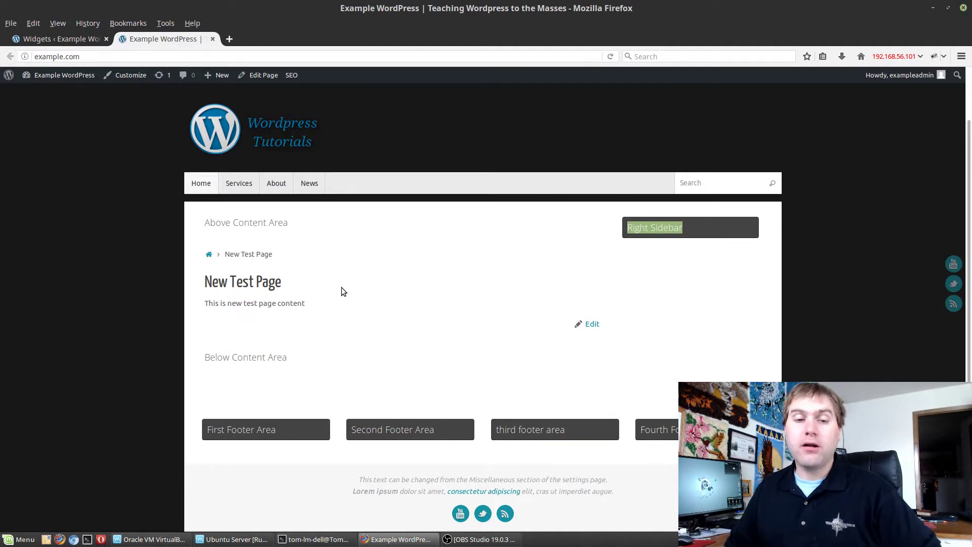
scroll(404, 328, down, 1)
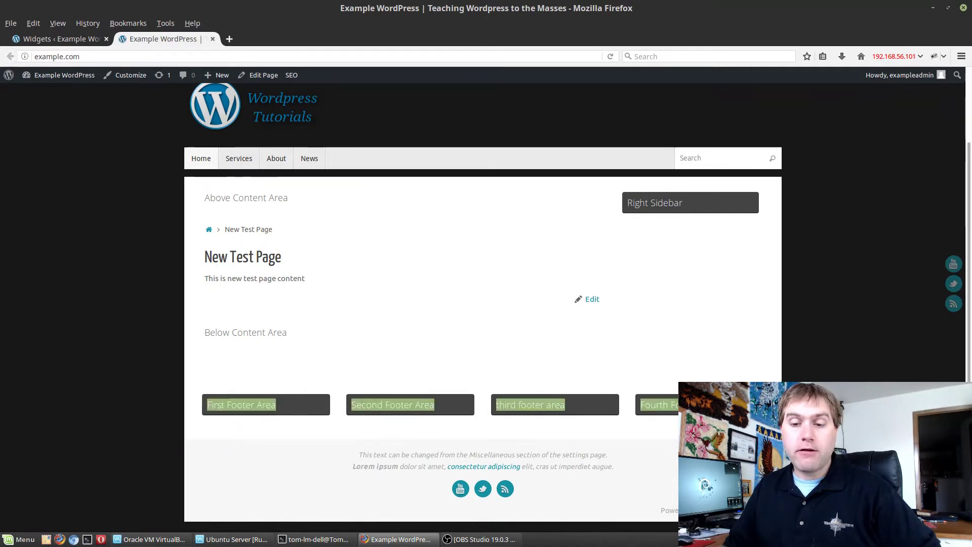
click(201, 159)
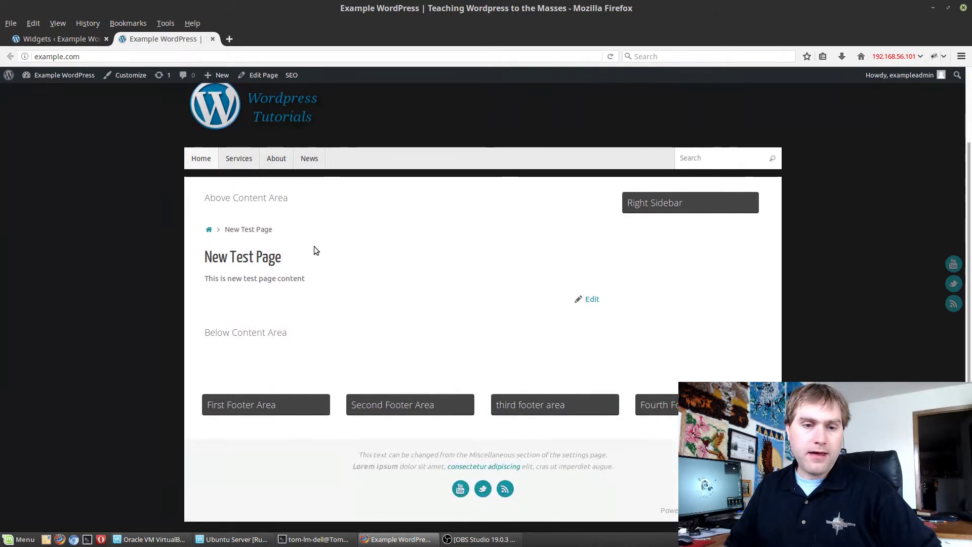
drag(205, 332, 285, 336)
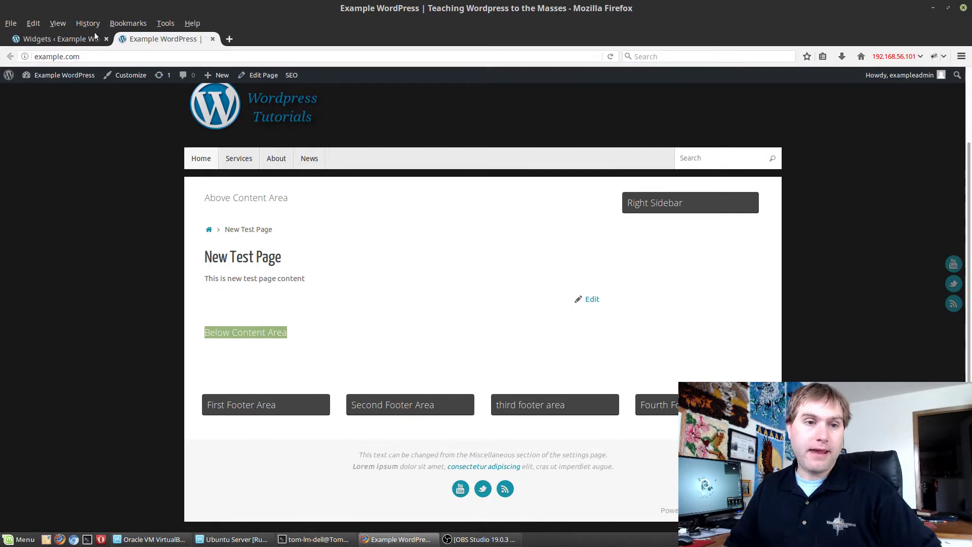
Return to the WordPress admin and open the list of all pages.
click(74, 39)
click(28, 172)
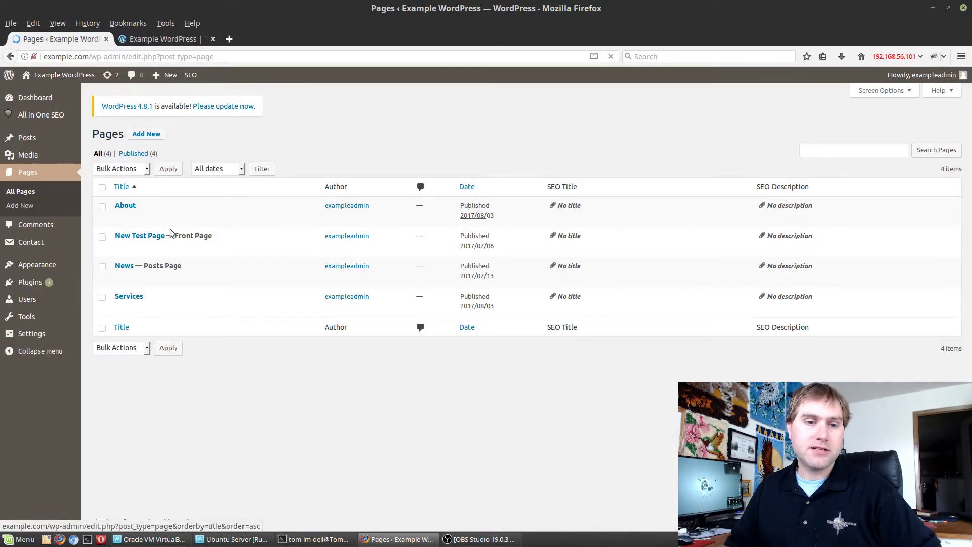
Open the front page New Test Page in a new tab and examine its widget areas from header to footer.
right_click(146, 239)
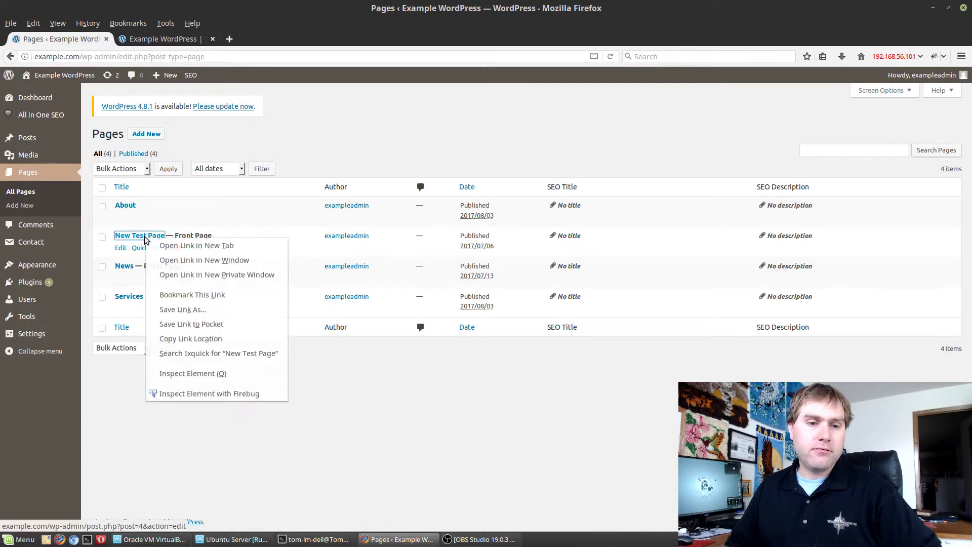
click(161, 245)
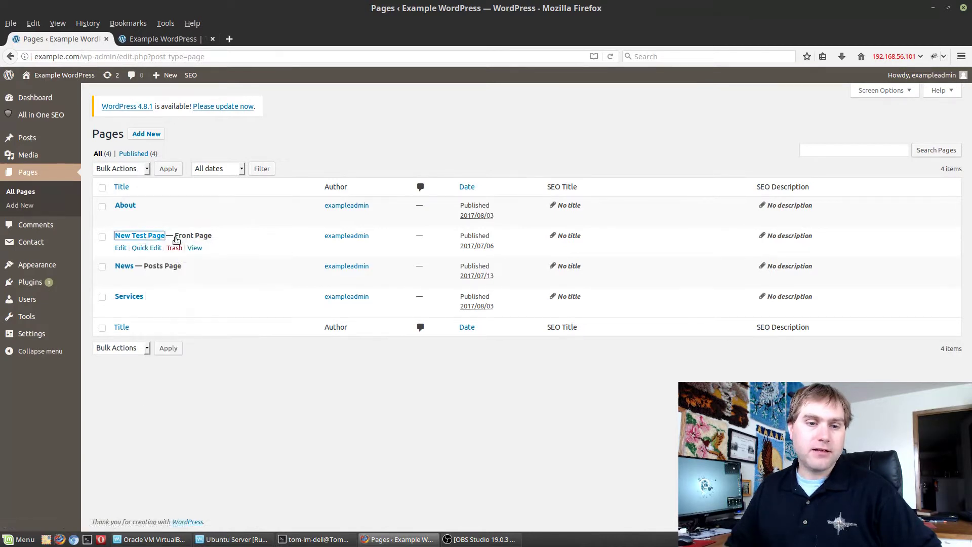
click(169, 40)
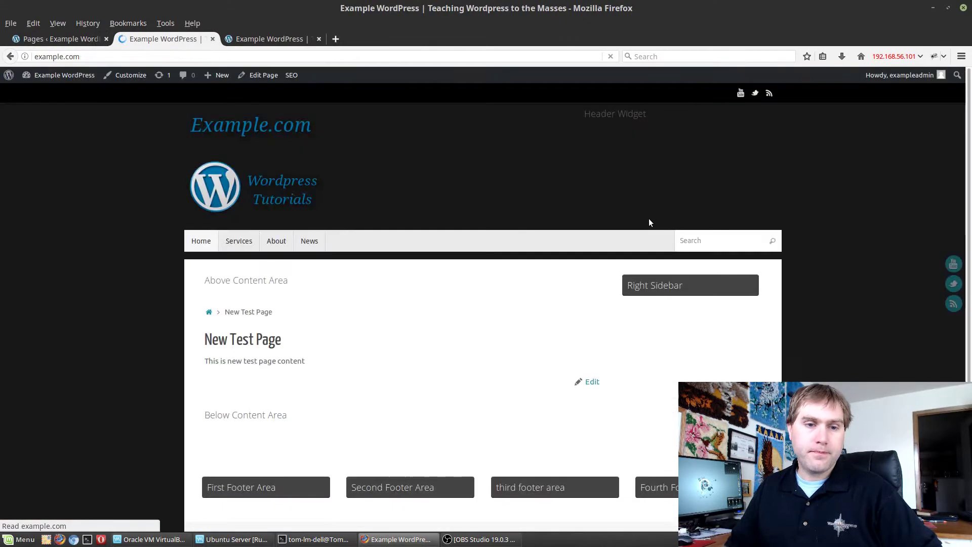
scroll(423, 292, down, 2)
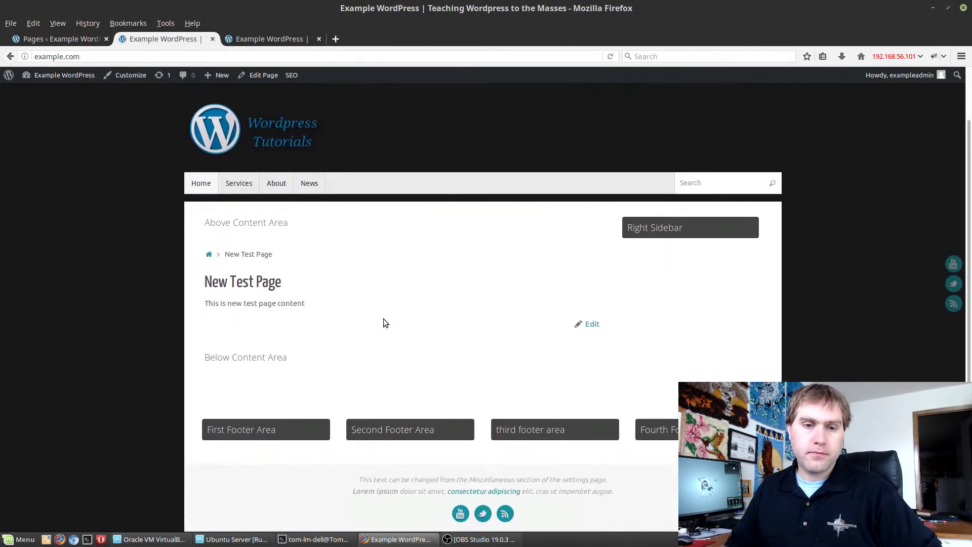
scroll(375, 317, down, 1)
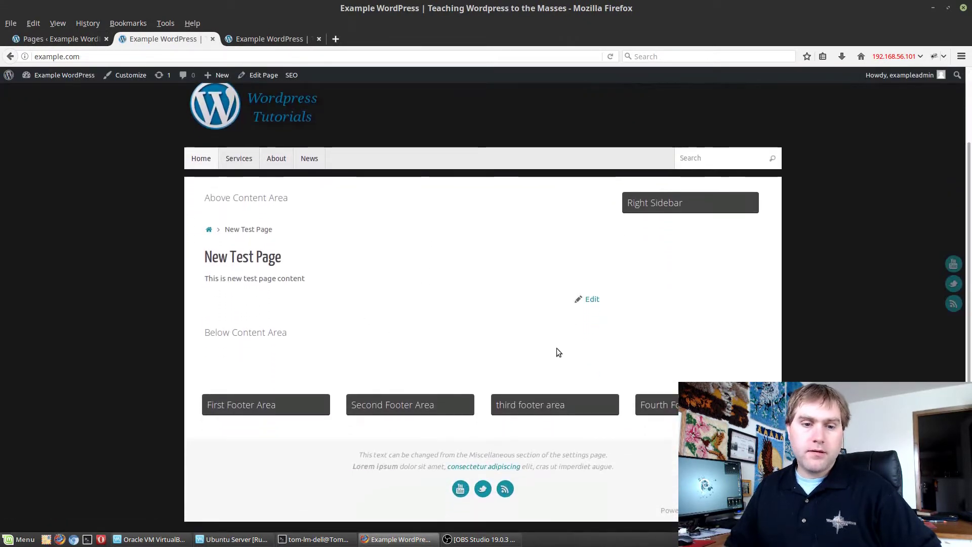
Open the Widgets management page, expand the Presentation Page Columns area, and compare its contents with the site's front page.
click(62, 38)
mouse_move(44, 273)
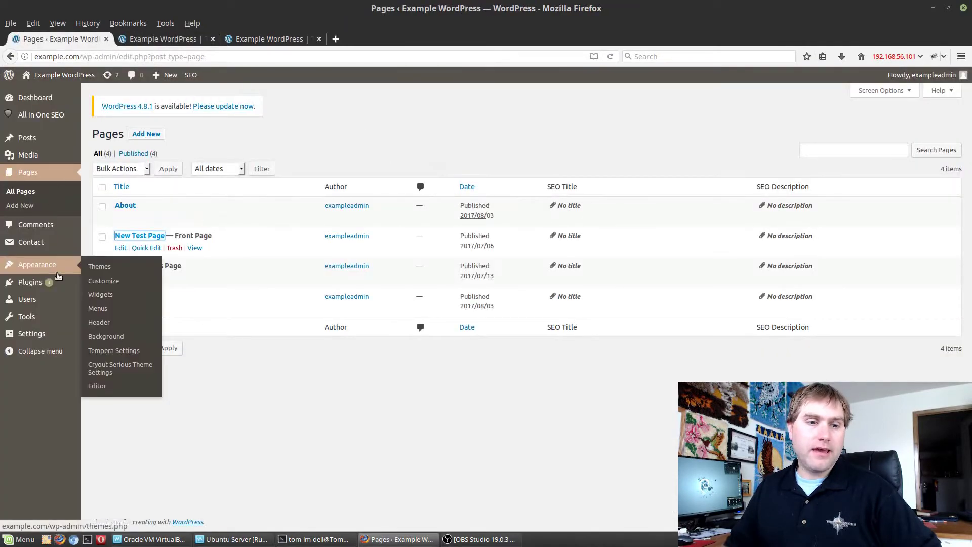
click(103, 295)
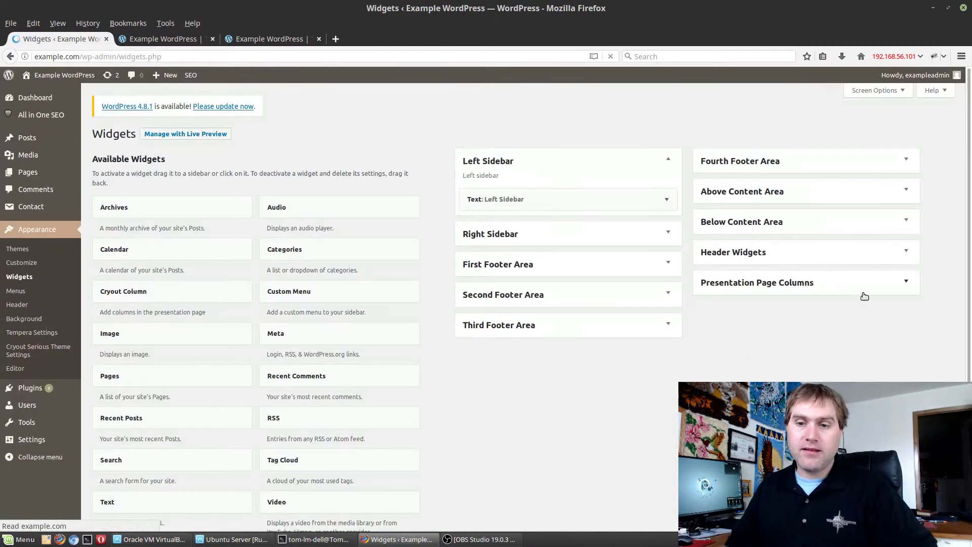
click(860, 288)
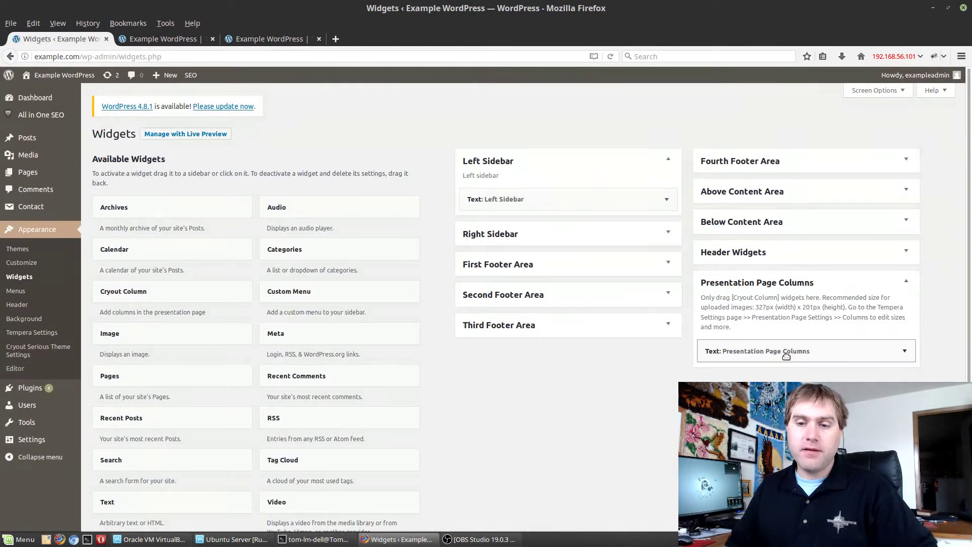
click(147, 39)
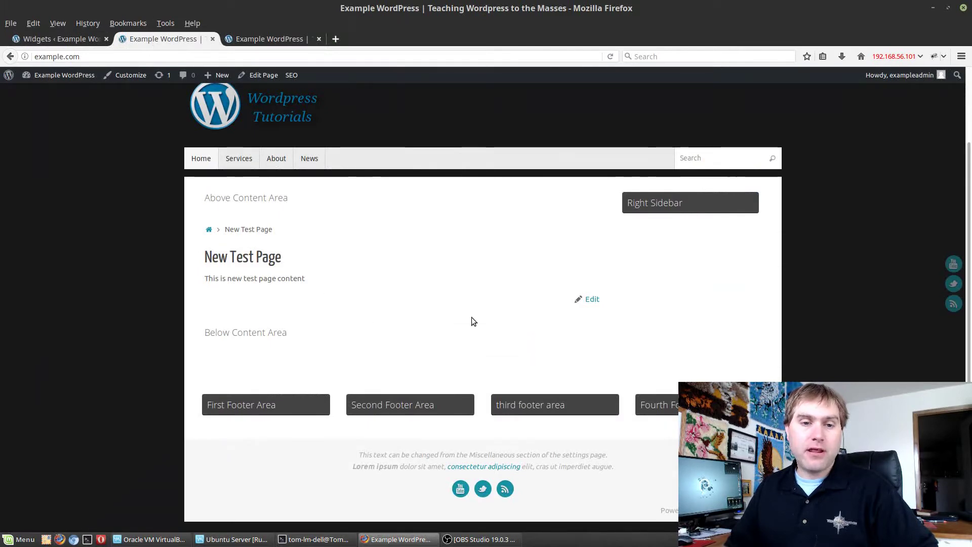
click(57, 39)
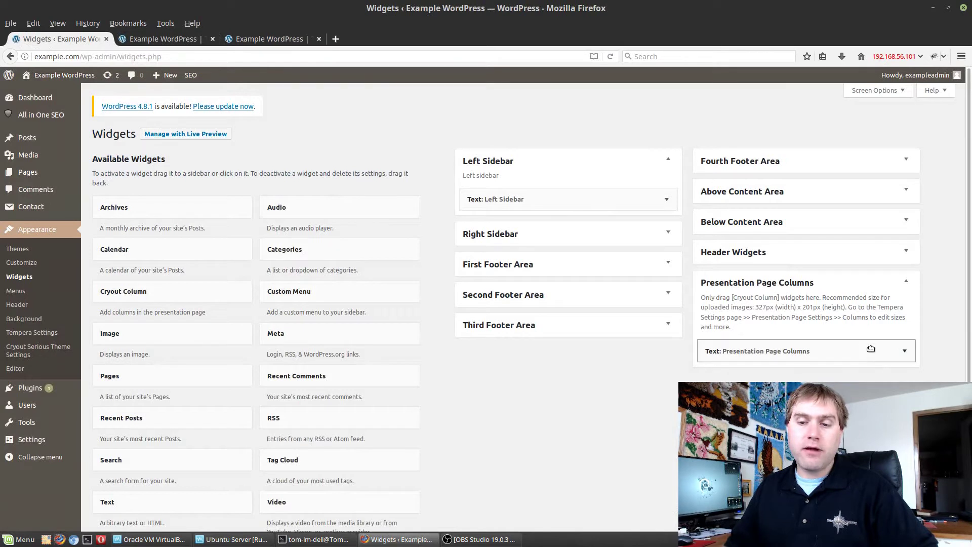
Remove the Text widget from Presentation Page Columns and add a Cryout Column widget there instead.
drag(708, 352, 169, 301)
drag(533, 360, 785, 346)
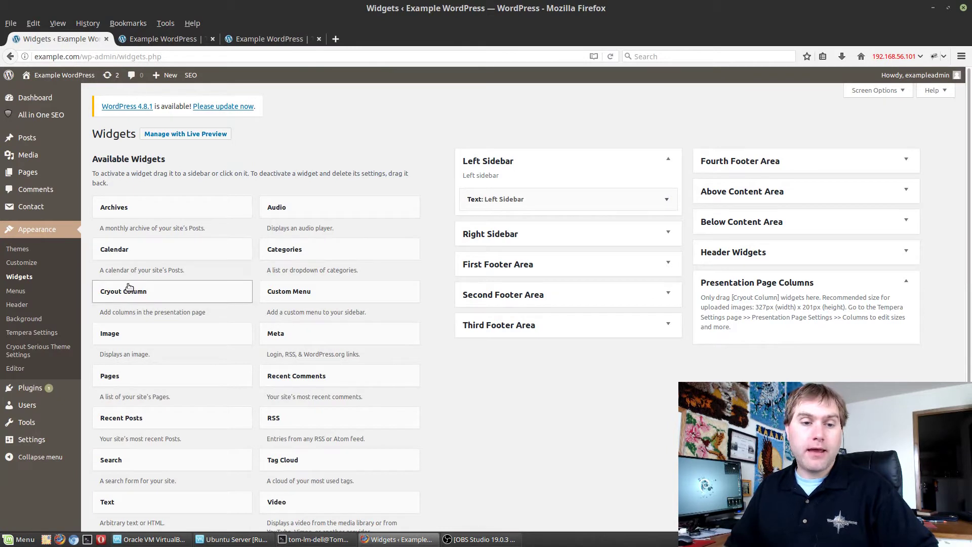
drag(129, 292, 758, 354)
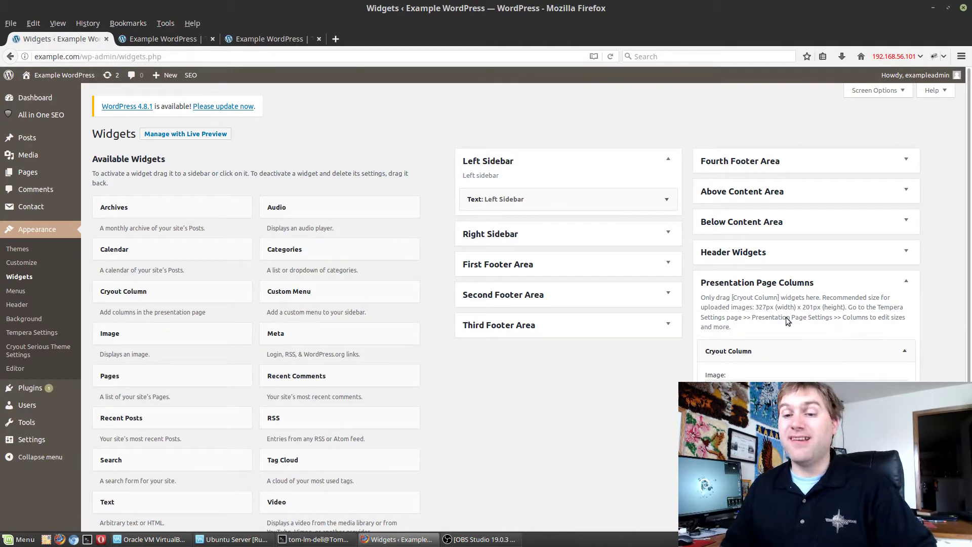
Upload cat.jpg from the Desktop and insert it as the Cryout Column widget's image.
scroll(766, 314, down, 1)
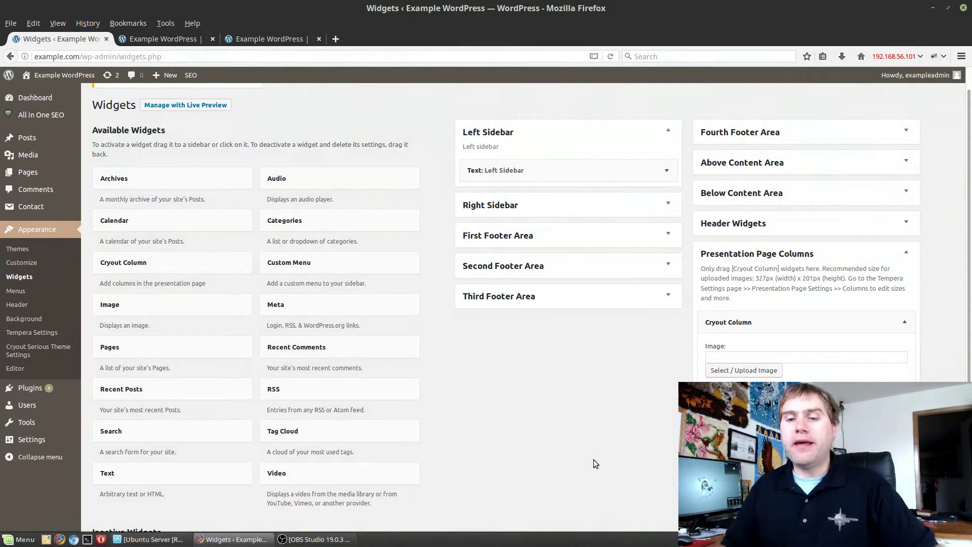
click(743, 371)
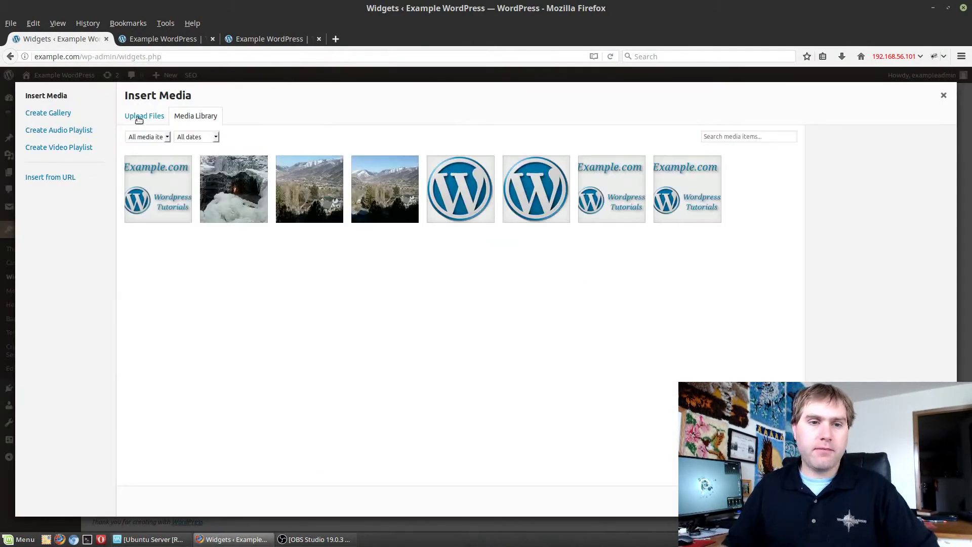
click(139, 120)
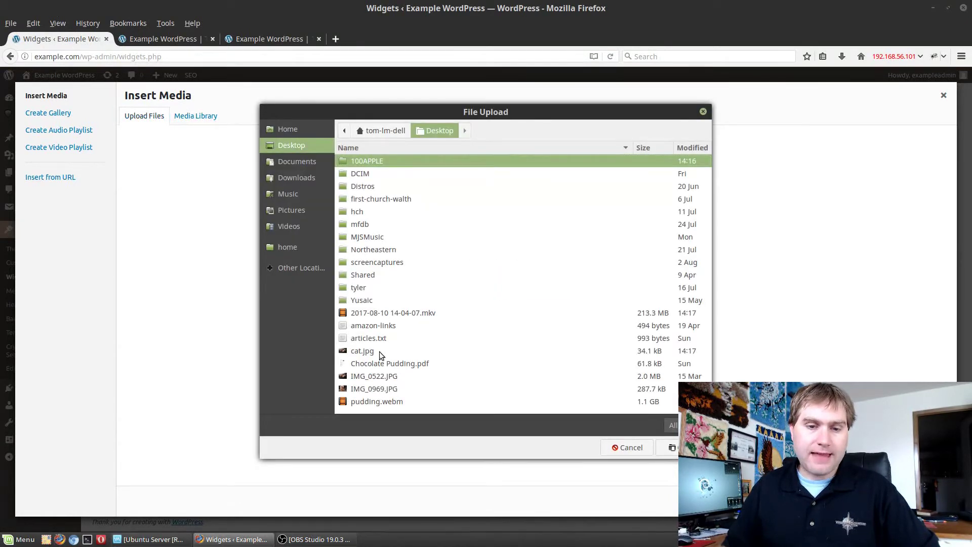
click(381, 352)
key(Return)
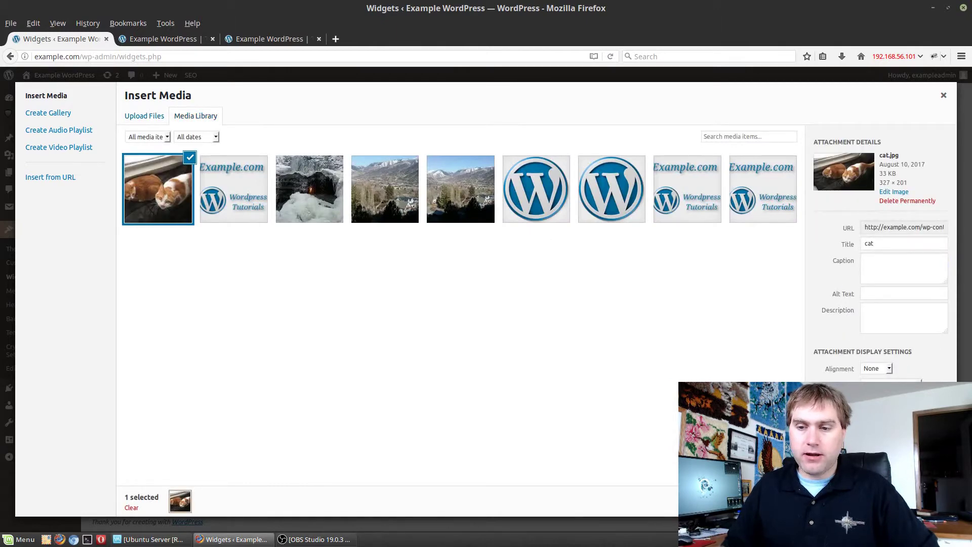
click(927, 501)
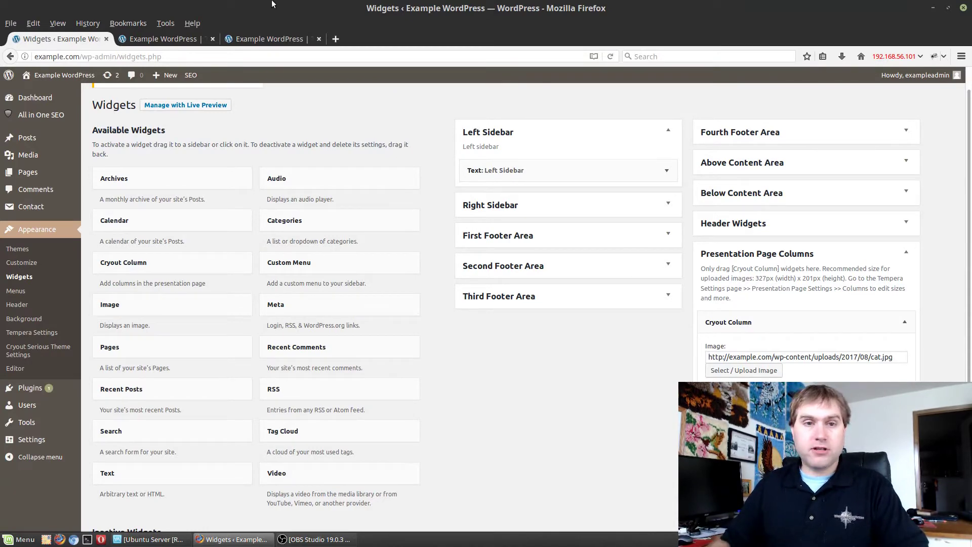
Try to copy the About page's link for the Cryout Column, and save the widget with title Catz and text These are the Cats.
click(269, 39)
right_click(270, 156)
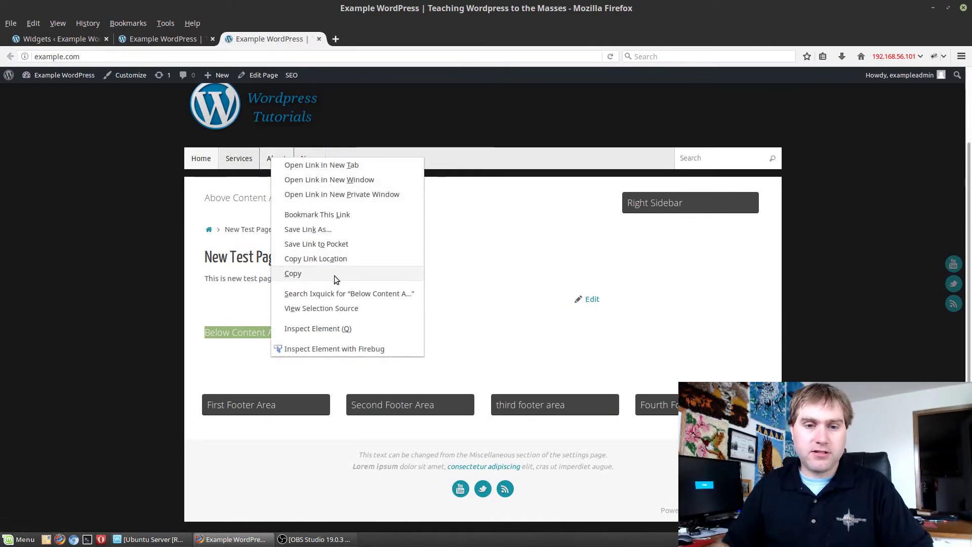
click(334, 275)
click(56, 39)
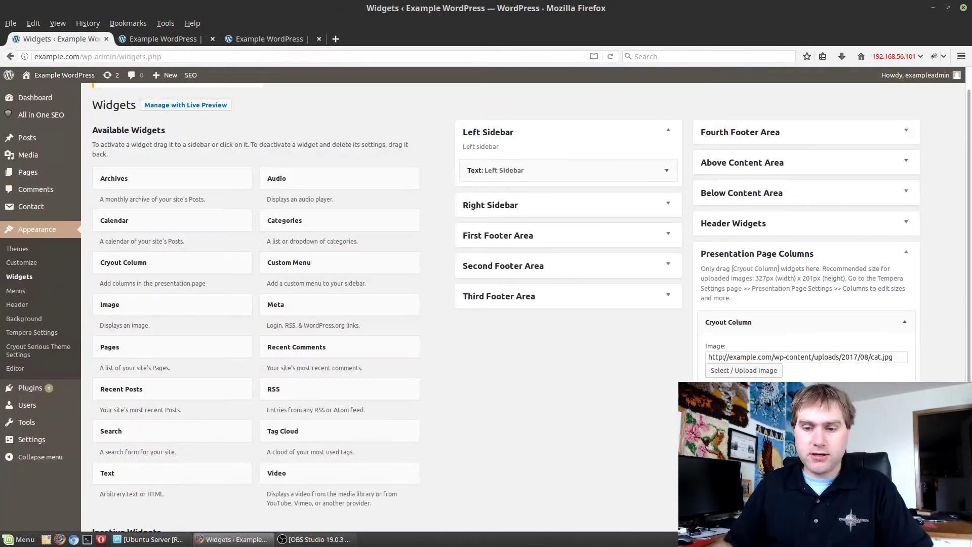
scroll(530, 307, down, 2)
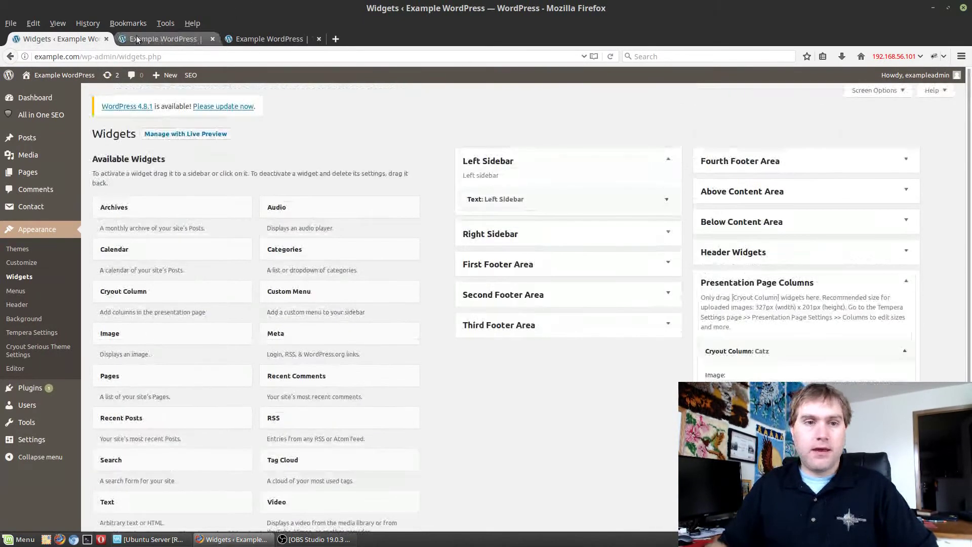
Reload the site's front page, check it for the Catz column, and return to the admin tab.
click(161, 39)
click(292, 58)
key(Return)
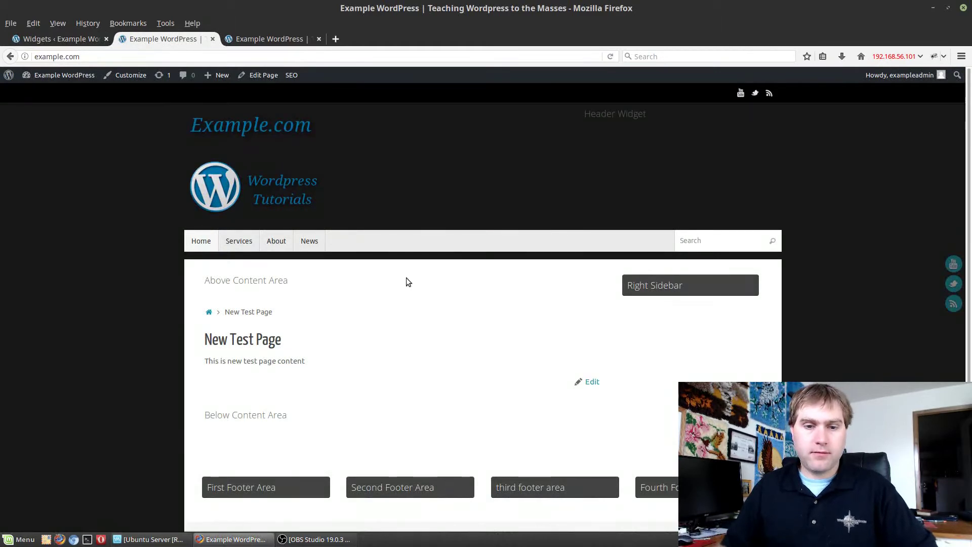
scroll(418, 351, down, 1)
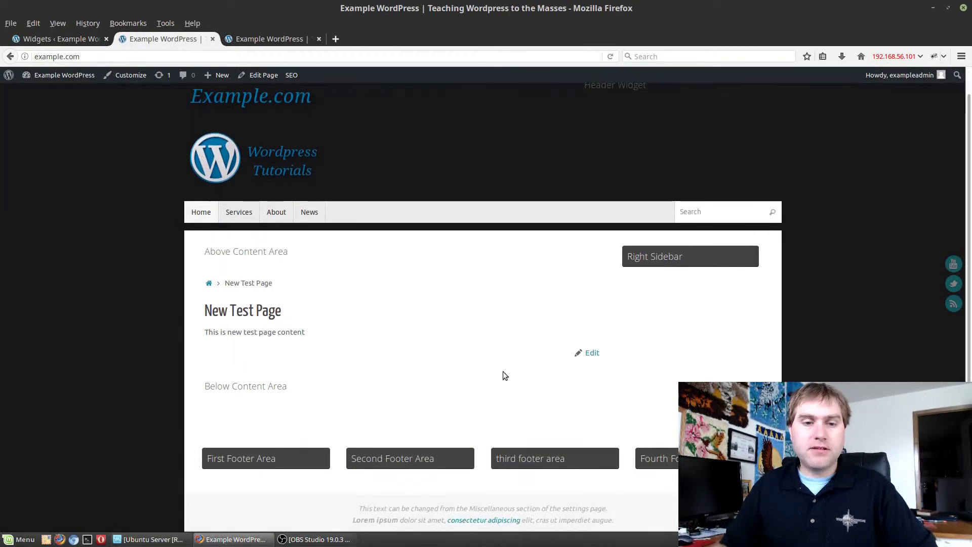
click(42, 40)
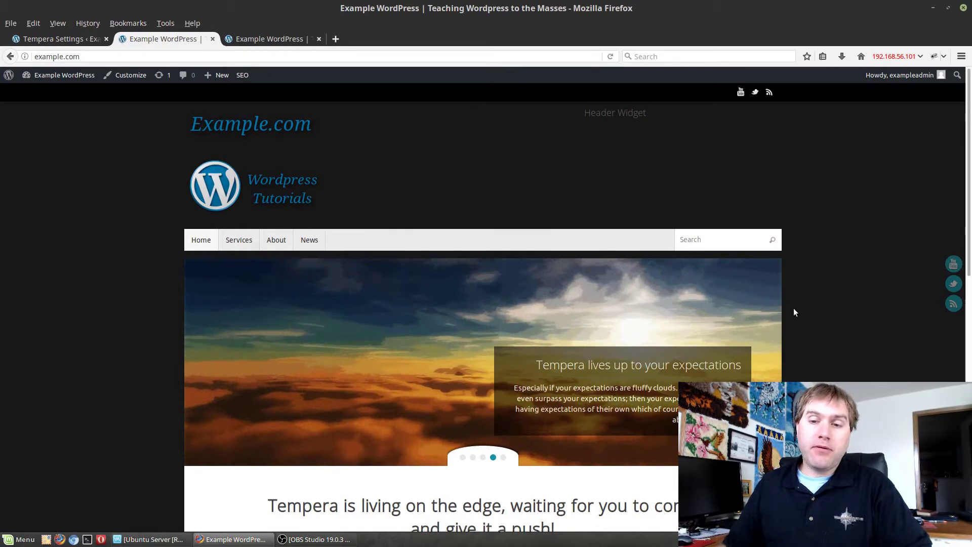
Examine the presentation page on the front page, including the slider, the Catz column with its overlay text and Read more link, and the footer.
scroll(795, 309, down, 3)
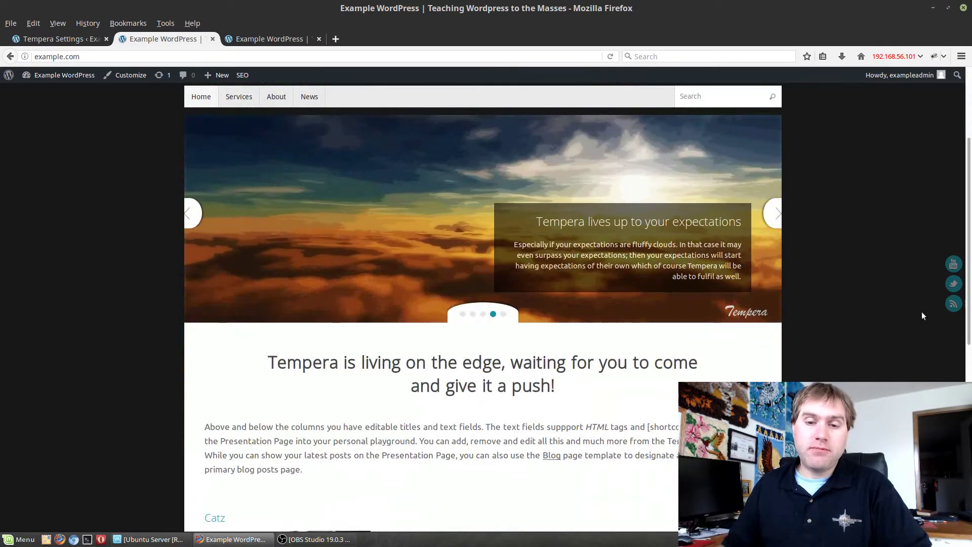
scroll(857, 302, down, 3)
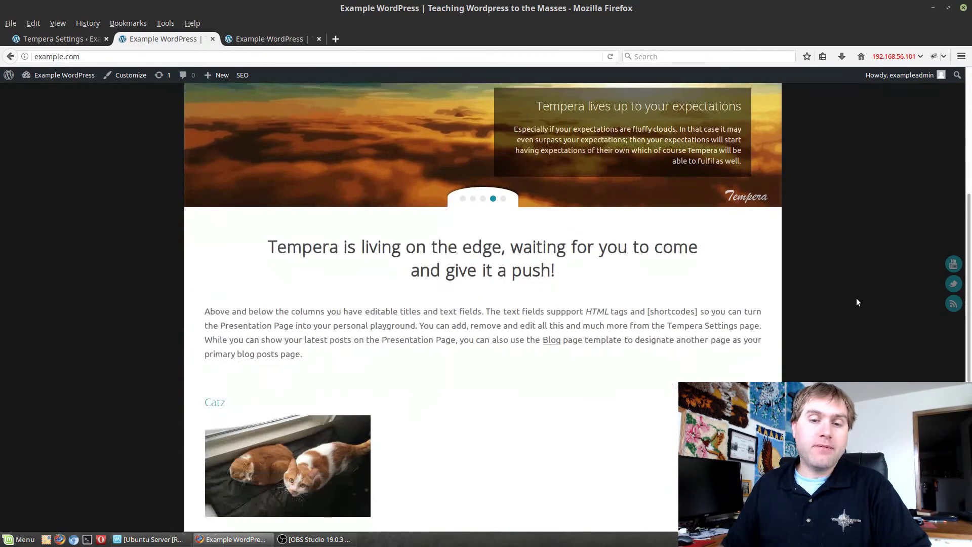
scroll(857, 302, down, 3)
mouse_move(294, 340)
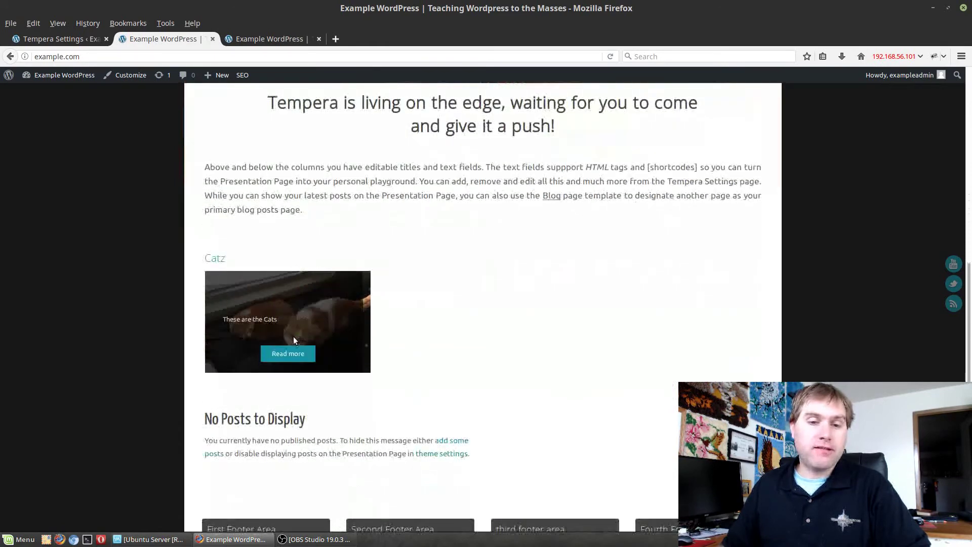
scroll(613, 396, down, 2)
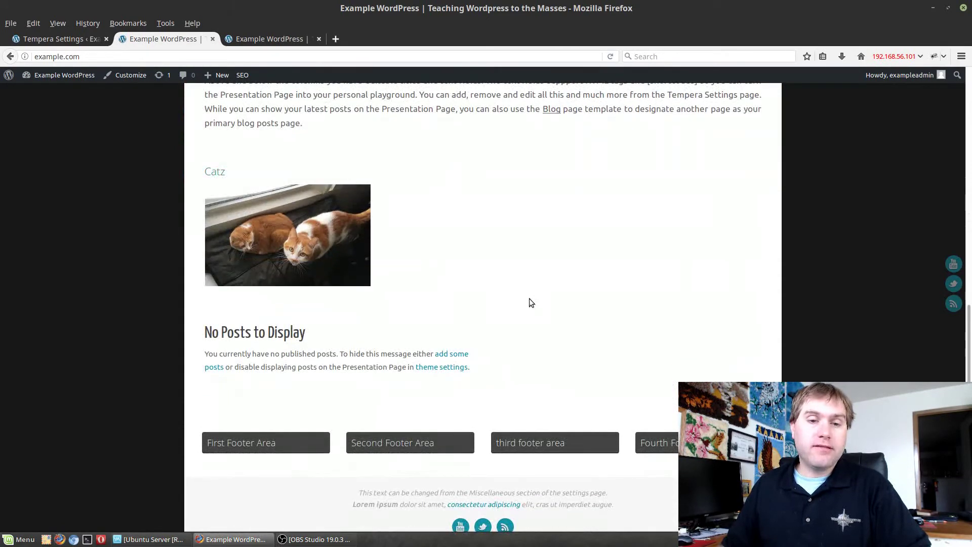
mouse_move(315, 236)
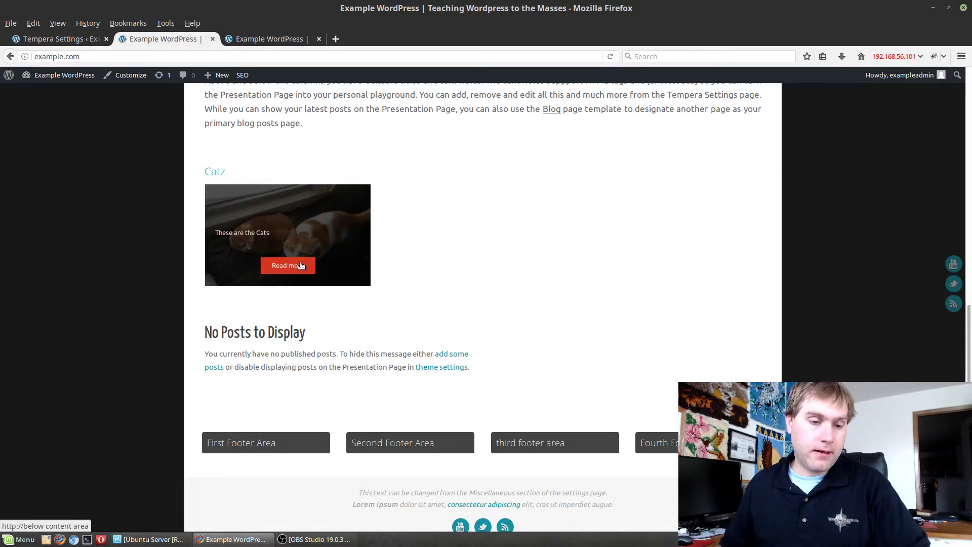
Return to the Widgets management page and open the Catz Cryout Column's settings in Presentation Page Columns.
click(41, 39)
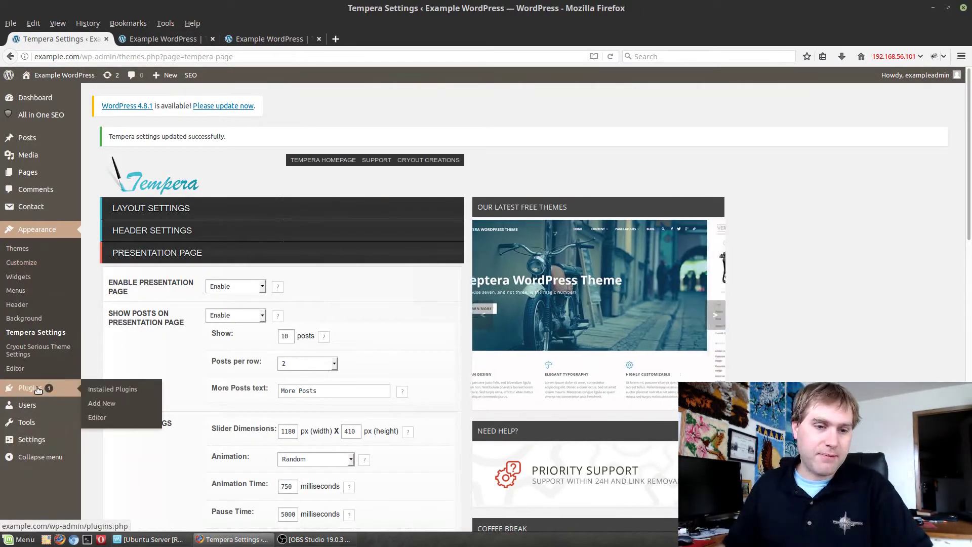
click(18, 276)
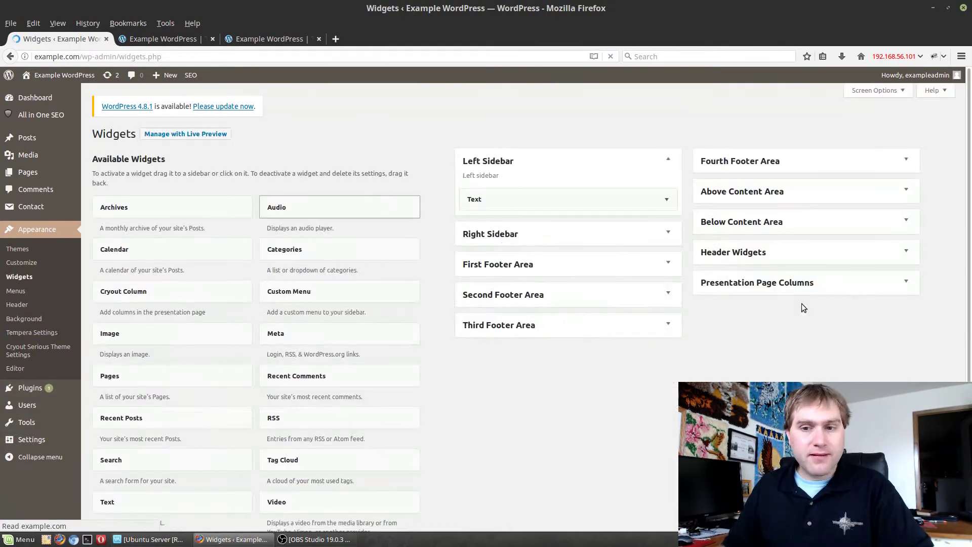
click(881, 290)
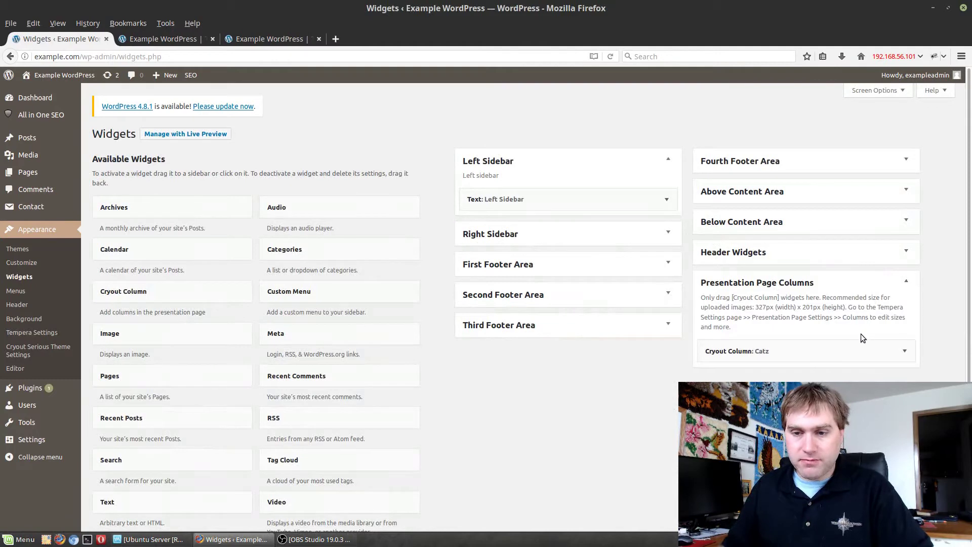
click(861, 351)
scroll(531, 303, down, 3)
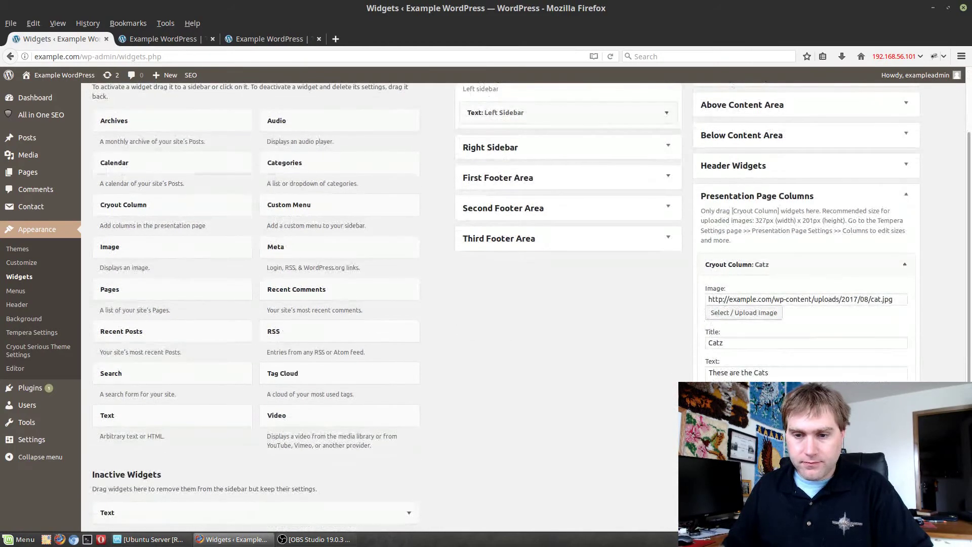
Copy the About page's link from the site's navigation and return to the Catz widget's settings.
click(258, 39)
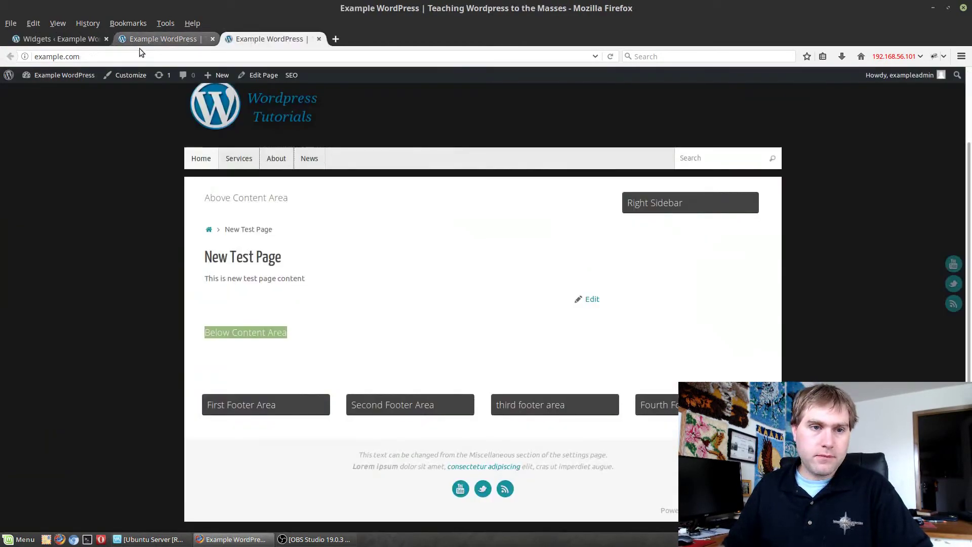
right_click(269, 160)
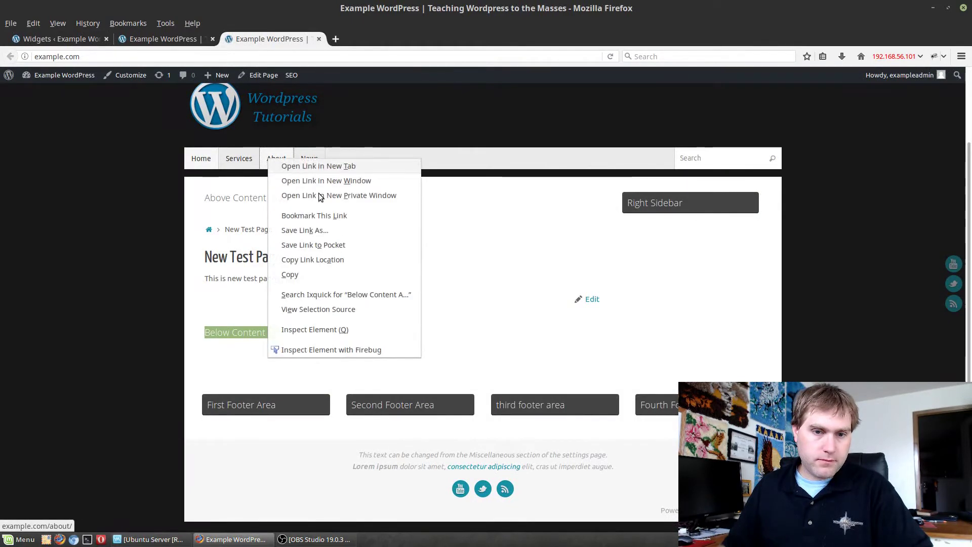
click(335, 278)
click(68, 40)
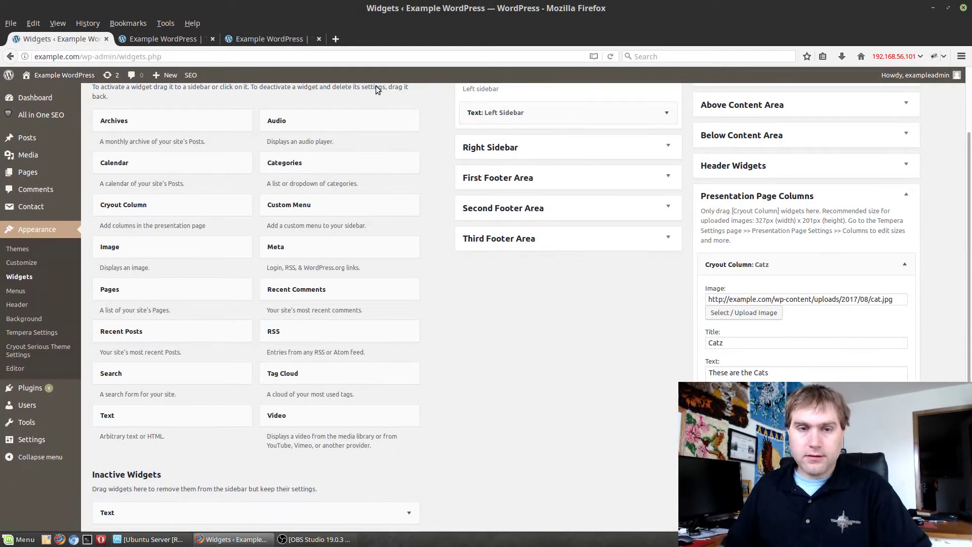
Copy the About page's link from the site's navigation, paste it into the browser's search field, and return to the Widgets page.
click(245, 39)
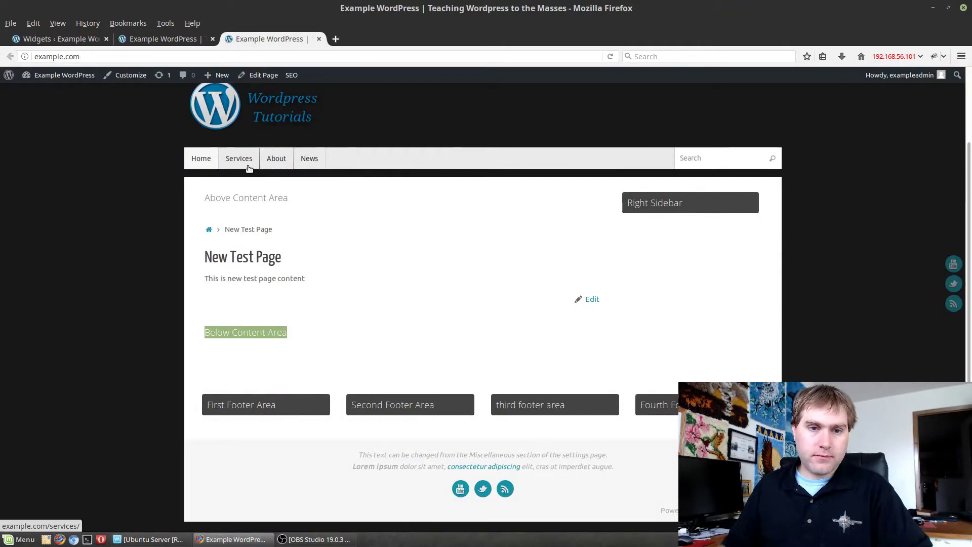
right_click(274, 162)
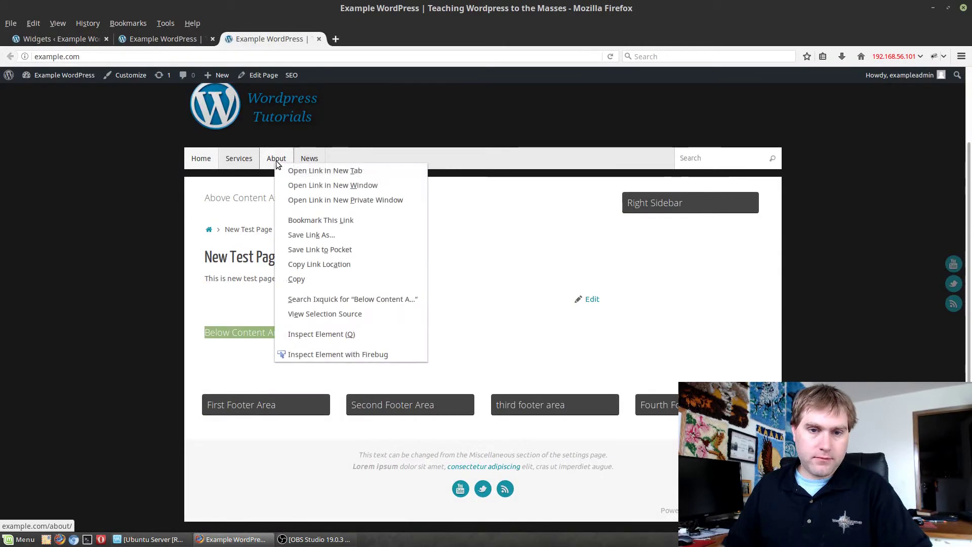
click(344, 264)
click(702, 55)
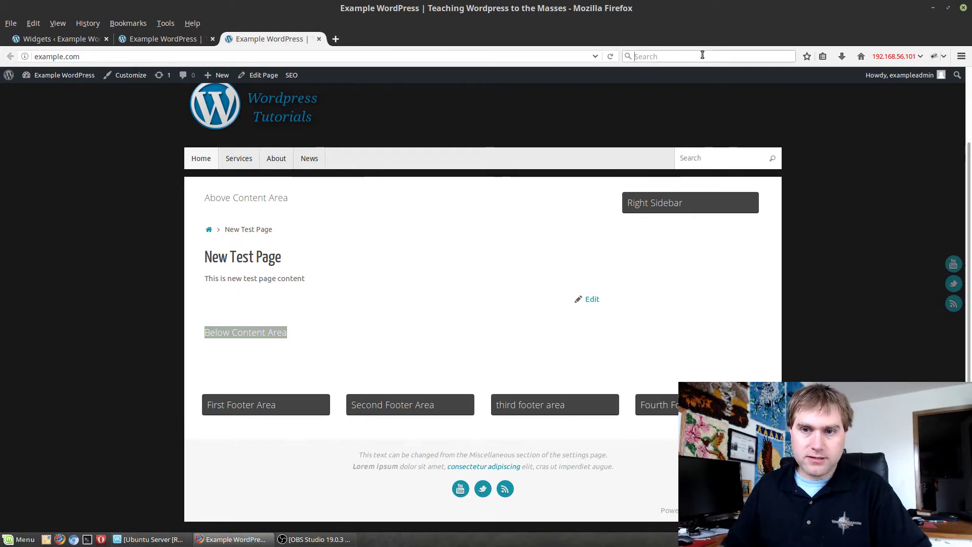
right_click(702, 56)
click(748, 115)
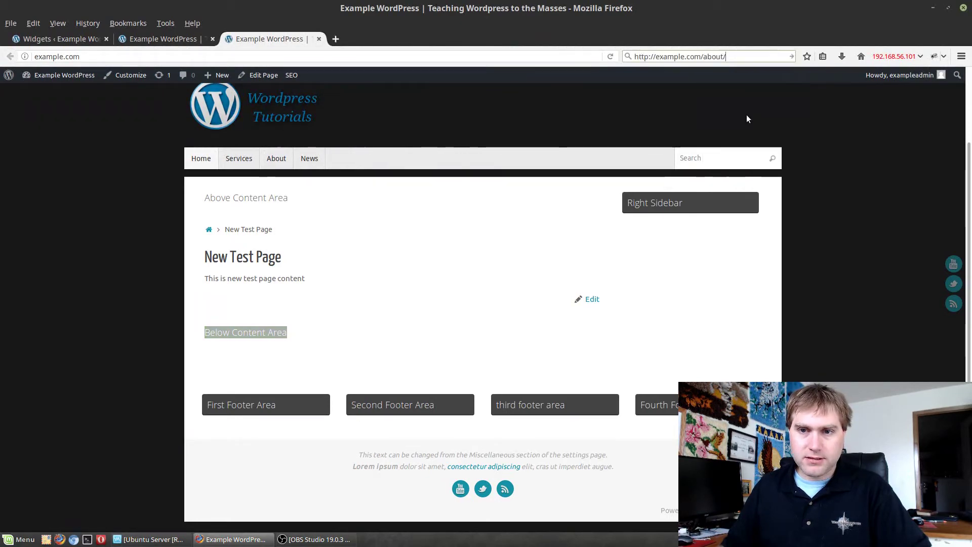
click(57, 39)
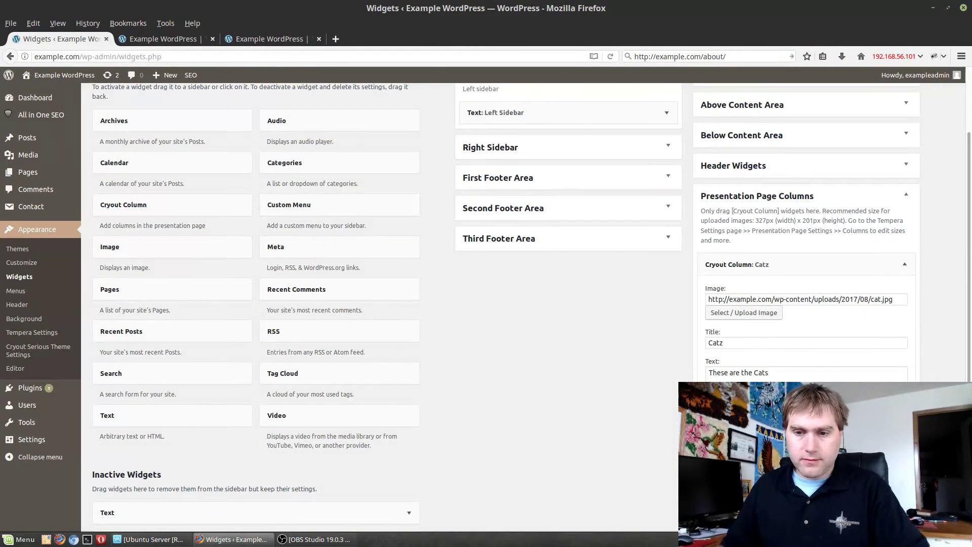
Reload the site's front page and examine the Catz column's overlay, the slider, the navigation and the footer widget areas.
click(170, 41)
click(610, 56)
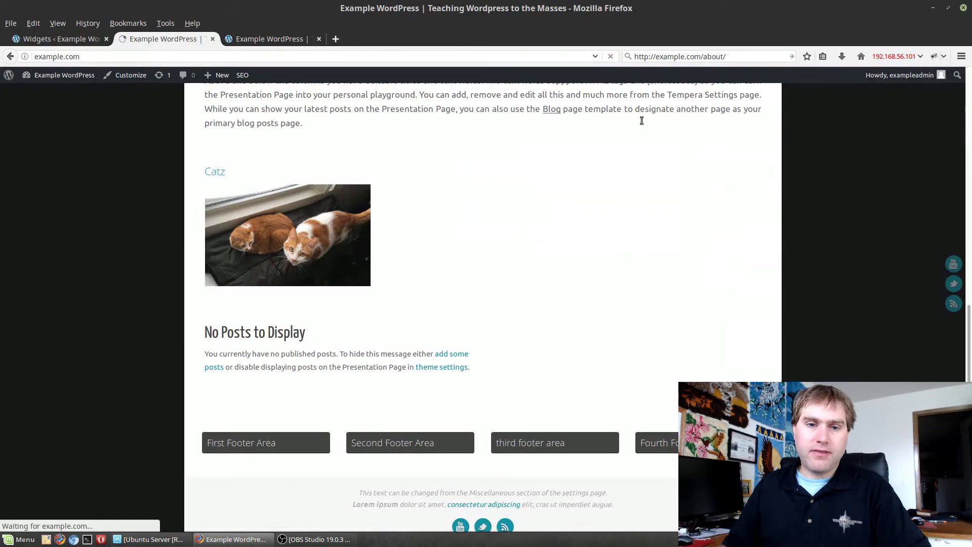
mouse_move(272, 233)
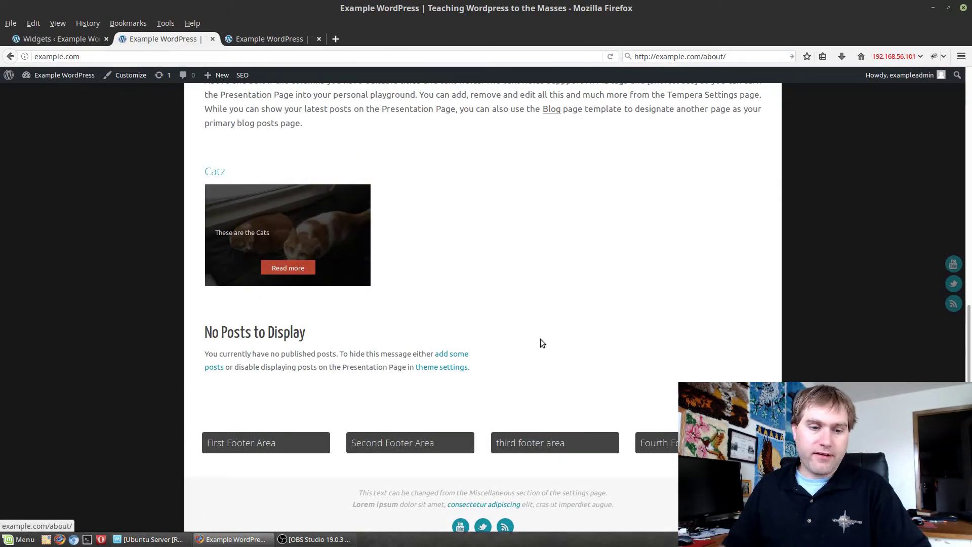
scroll(552, 324, up, 10)
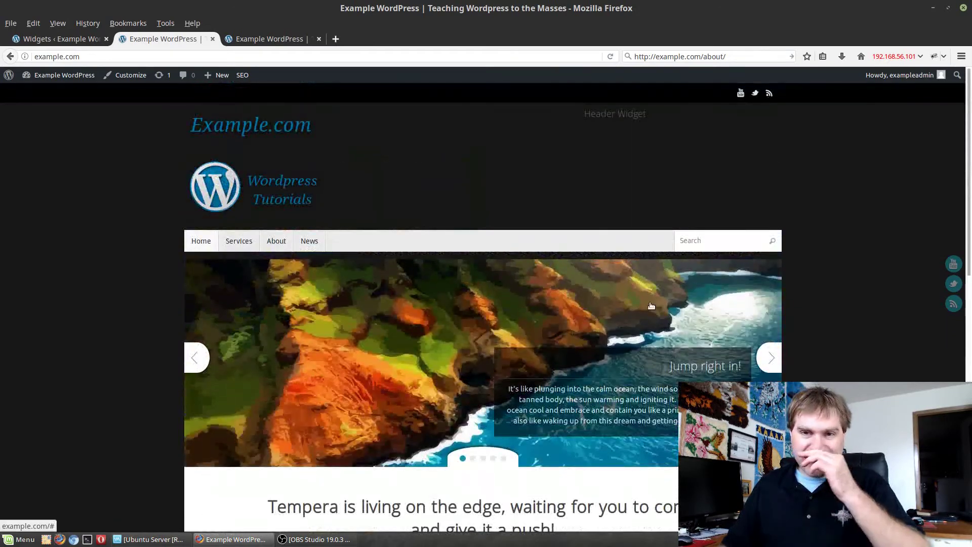
scroll(760, 314, down, 3)
scroll(788, 355, down, 8)
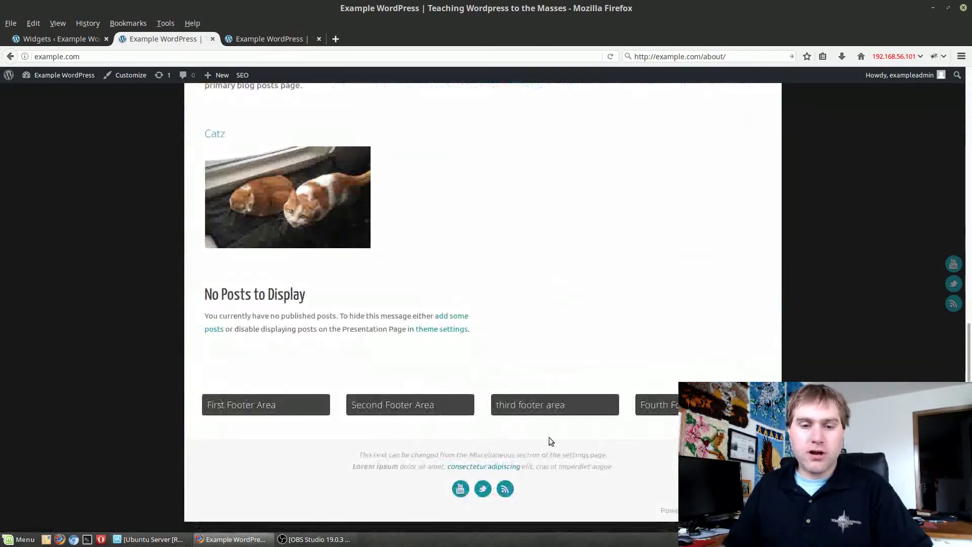
scroll(498, 434, up, 12)
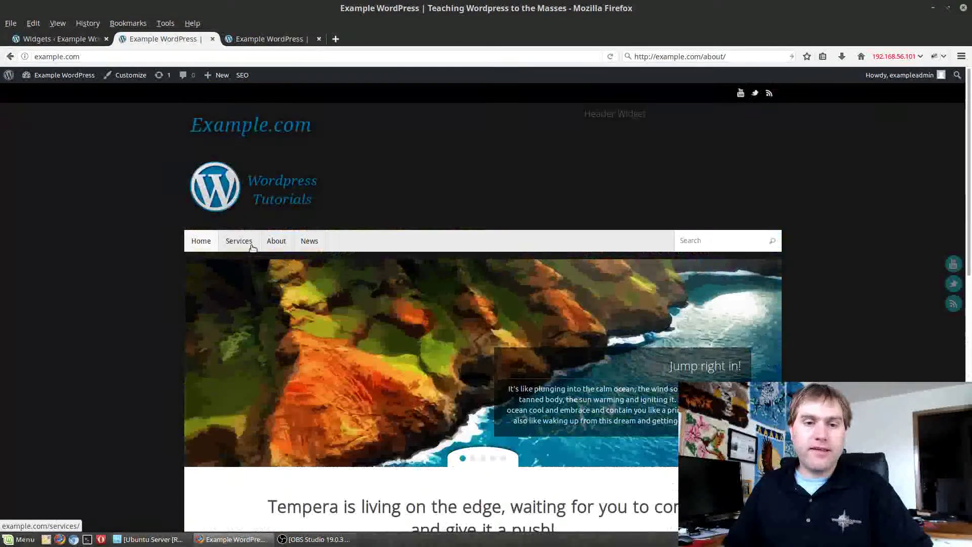
scroll(266, 304, down, 5)
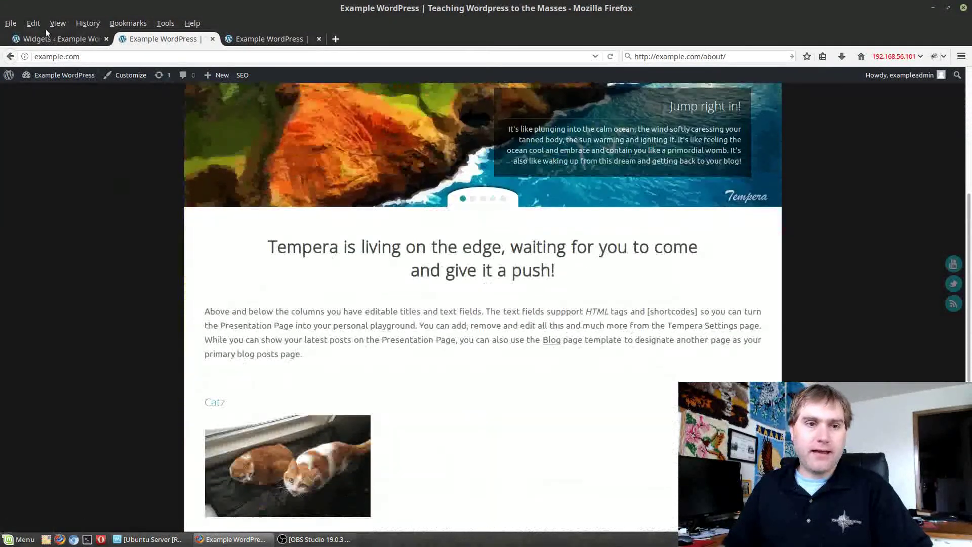
Return to the Widgets management page and collapse the Presentation Page Columns area.
click(47, 37)
scroll(511, 324, up, 2)
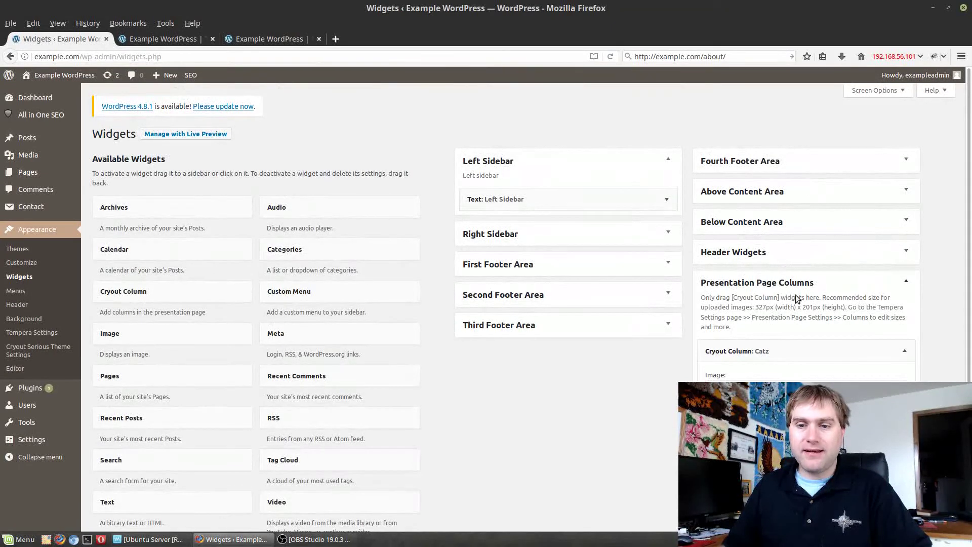
click(907, 282)
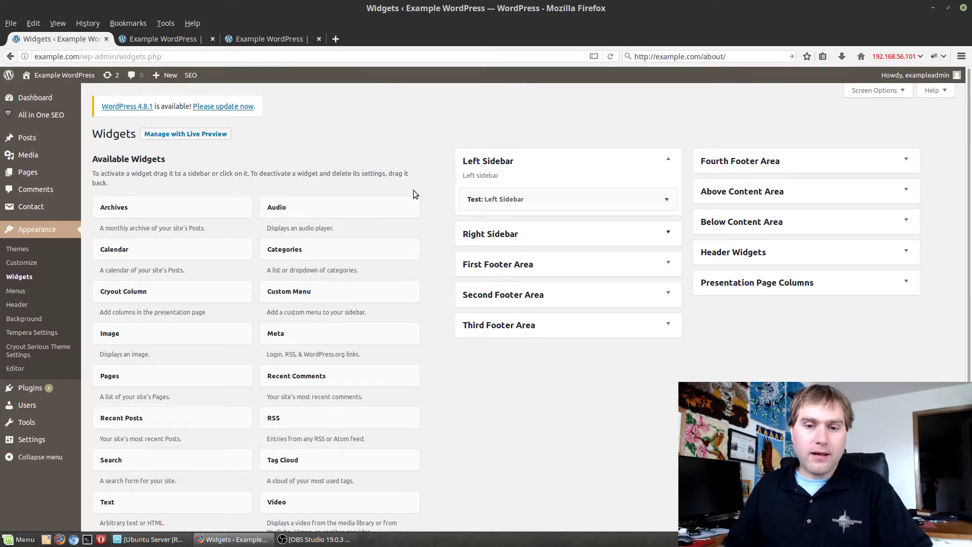
Open the site's About page and its News page, and compare the content, sidebar and footer widget areas on both.
click(173, 39)
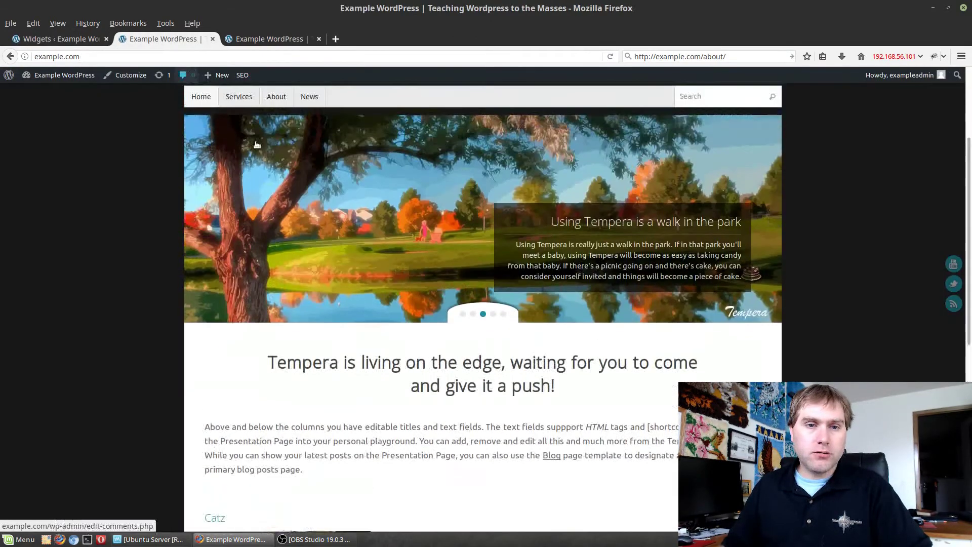
scroll(217, 109, up, 3)
click(277, 241)
scroll(734, 328, down, 3)
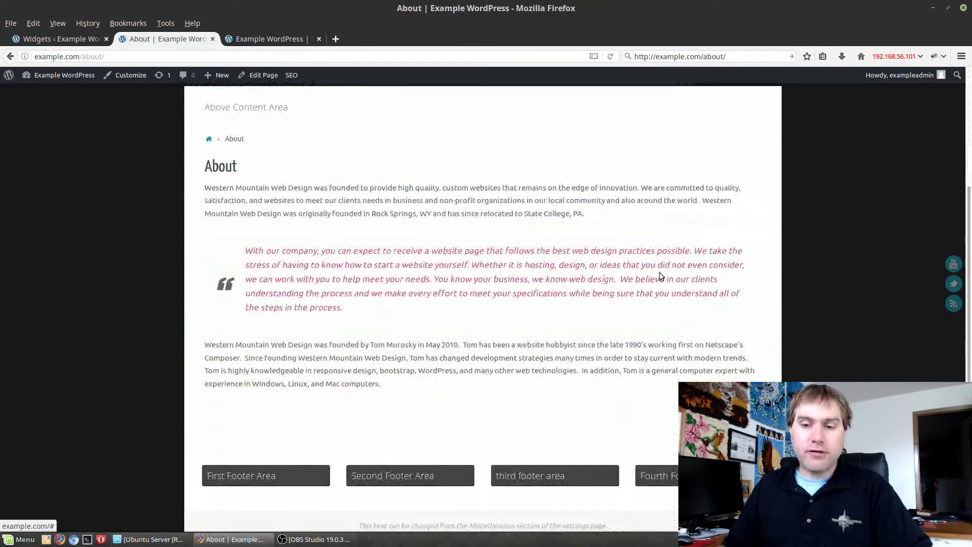
scroll(658, 276, up, 2)
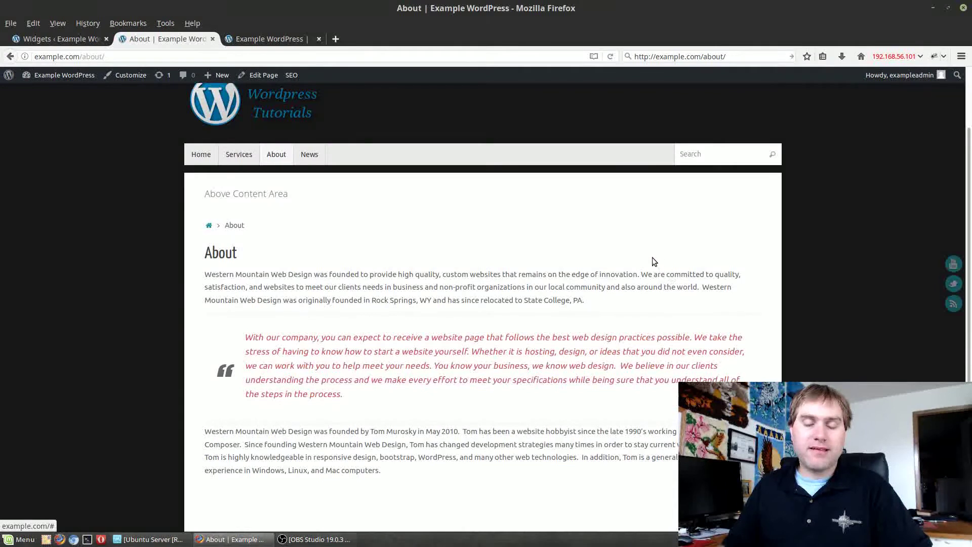
click(310, 154)
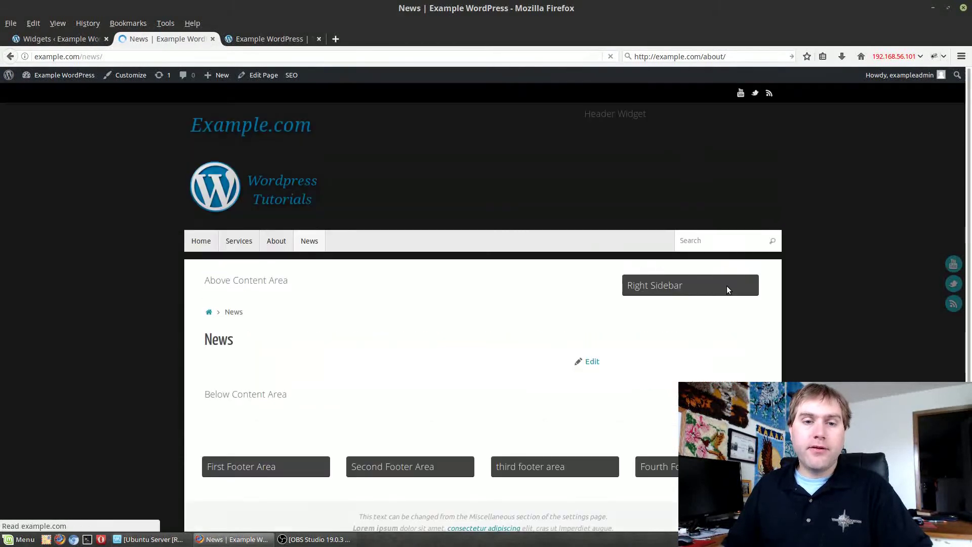
scroll(669, 253, down, 2)
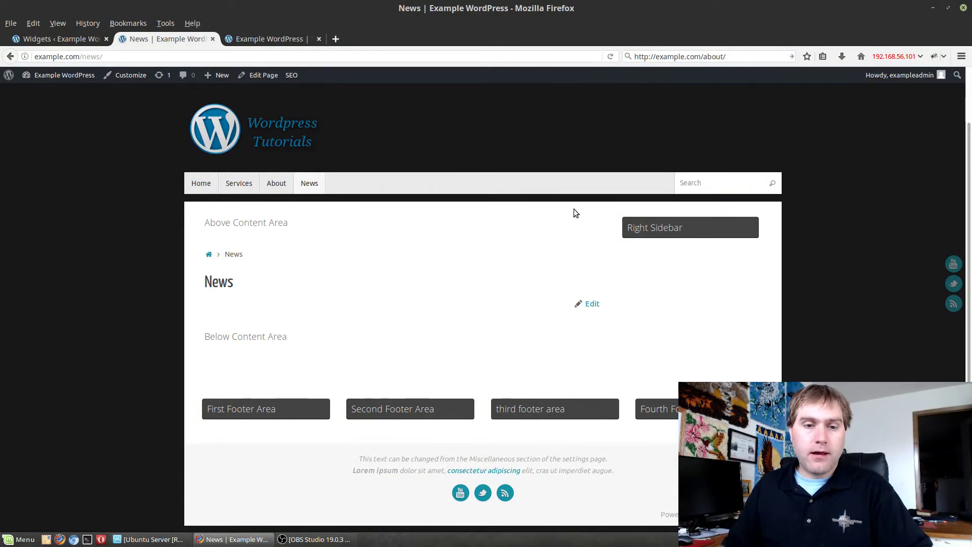
Open the Reading Settings in the admin area, look at the News page on the site, and return to the settings.
click(48, 40)
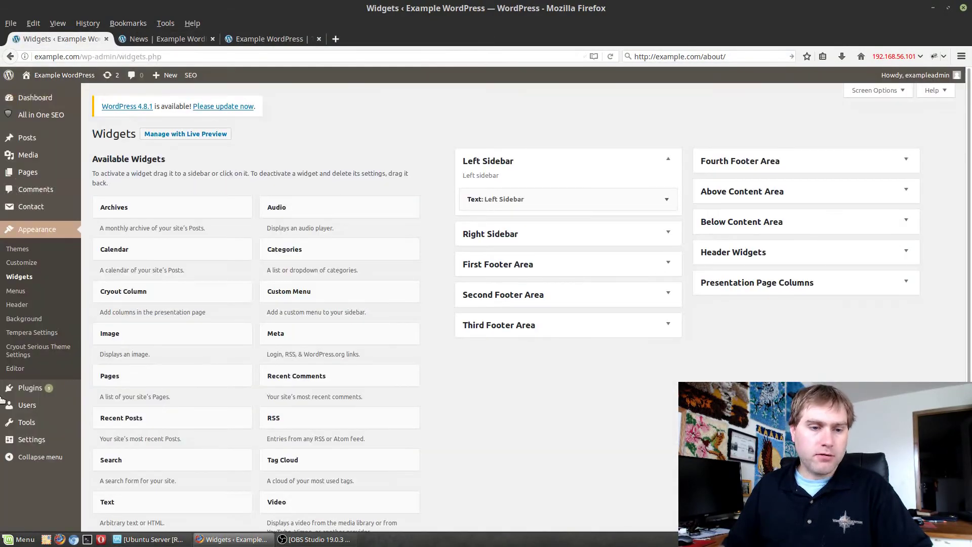
mouse_move(49, 444)
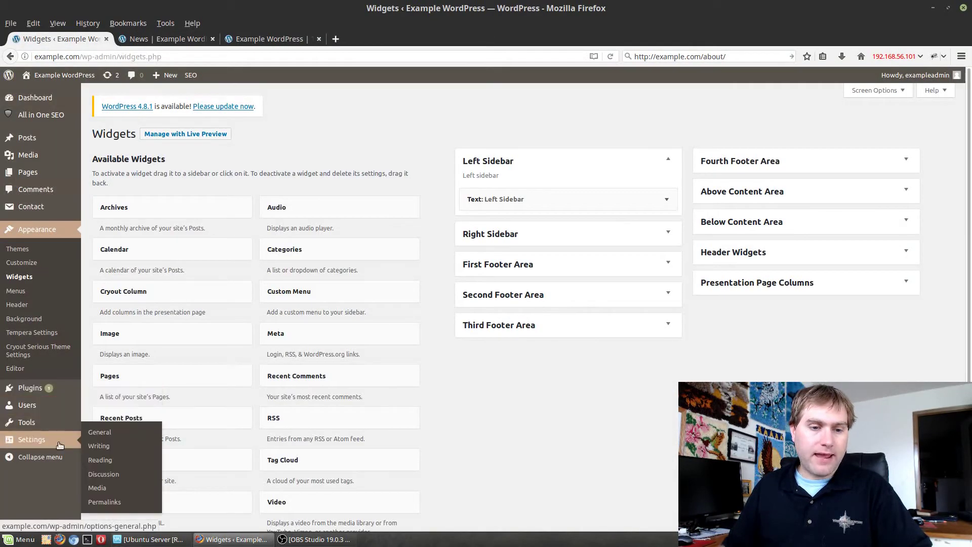
click(100, 460)
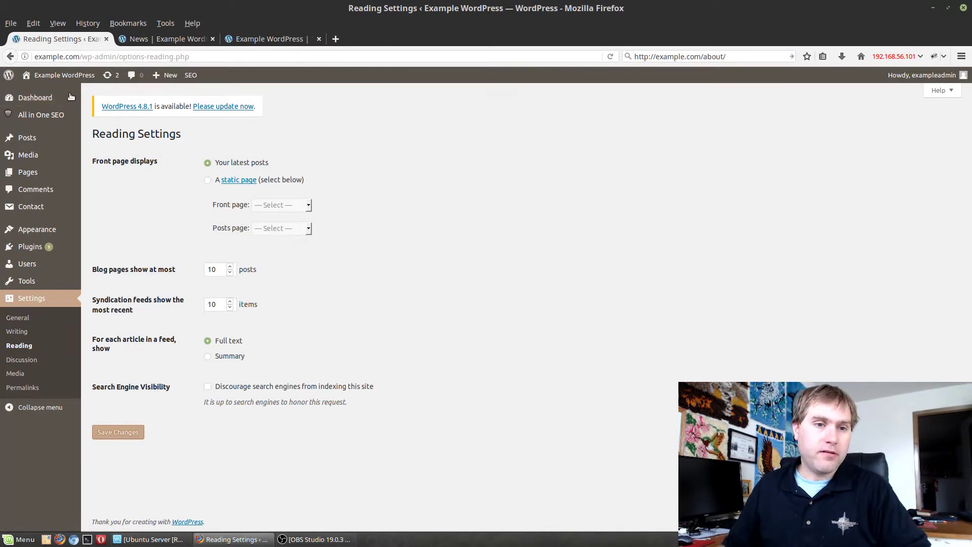
click(179, 38)
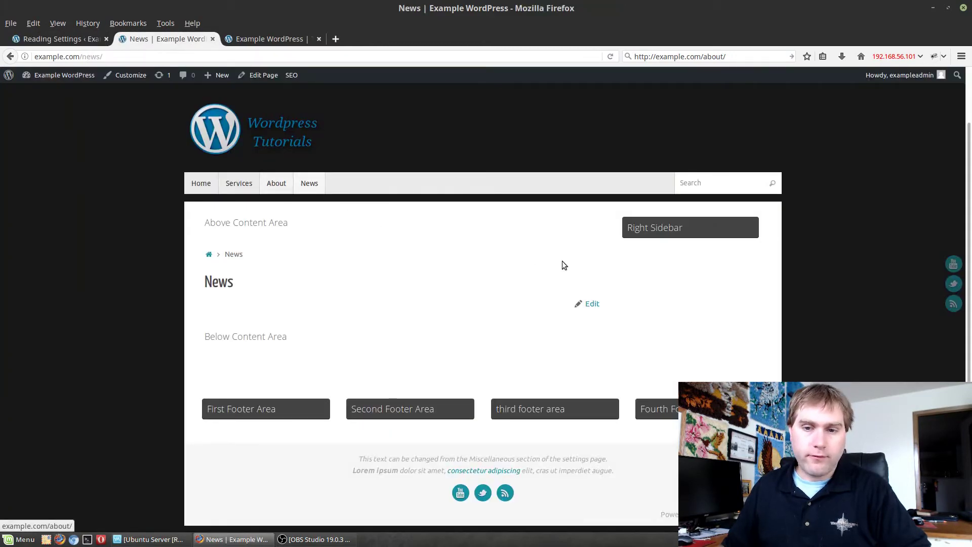
click(53, 39)
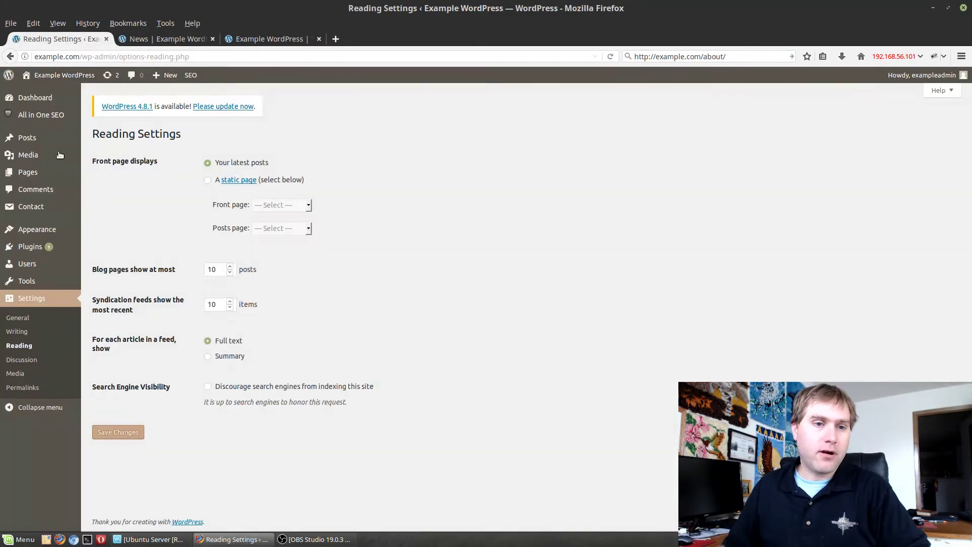
Open the News page for editing, set its template to Three Columns, Sidebars on the Left, and update the page.
click(37, 172)
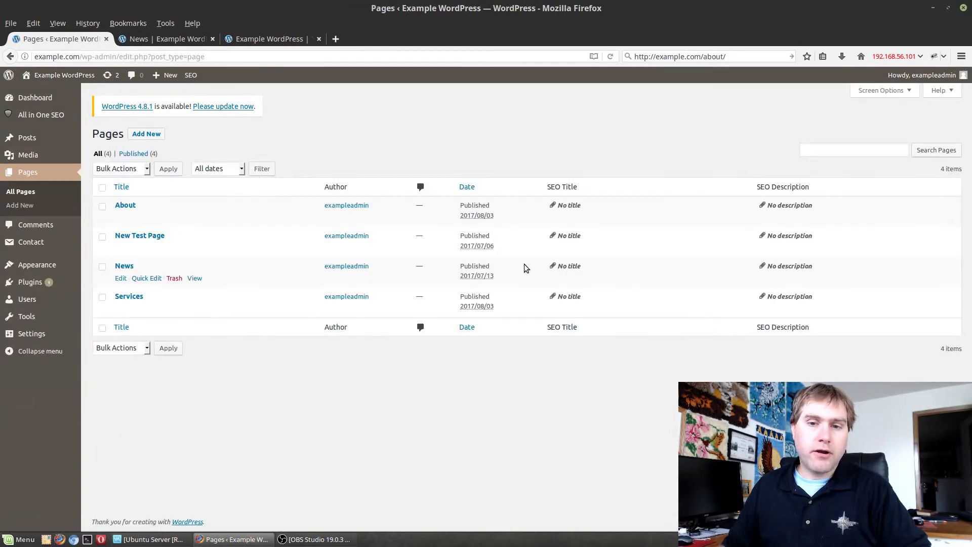
click(124, 266)
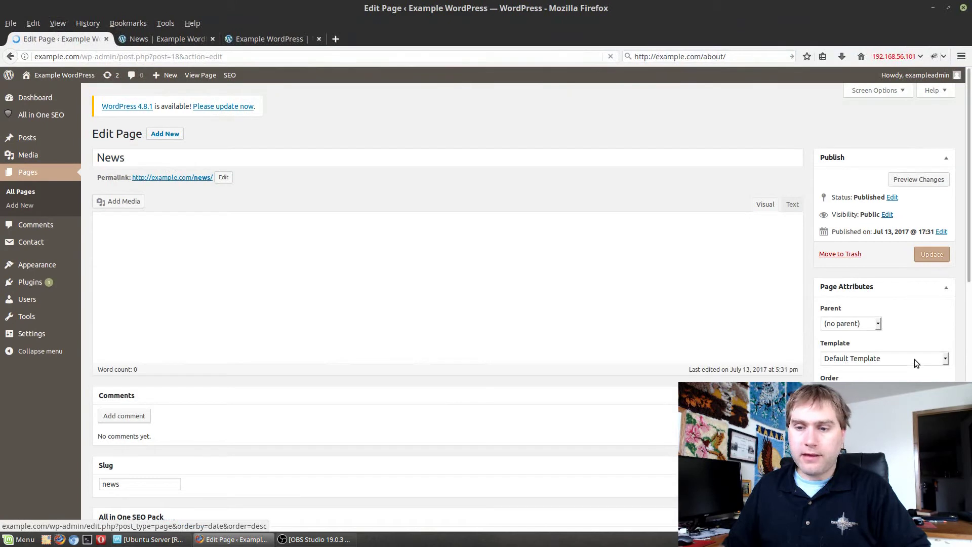
click(901, 361)
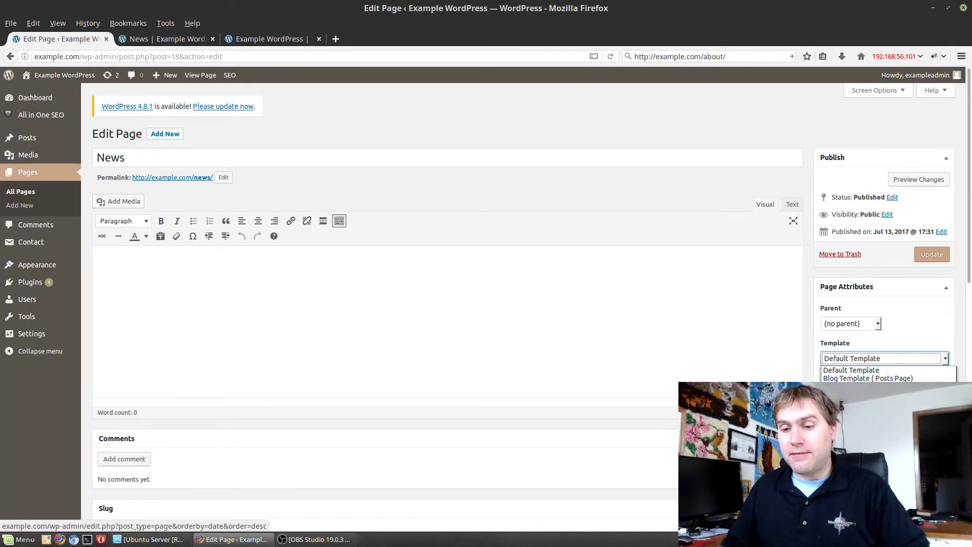
key(Return)
click(932, 255)
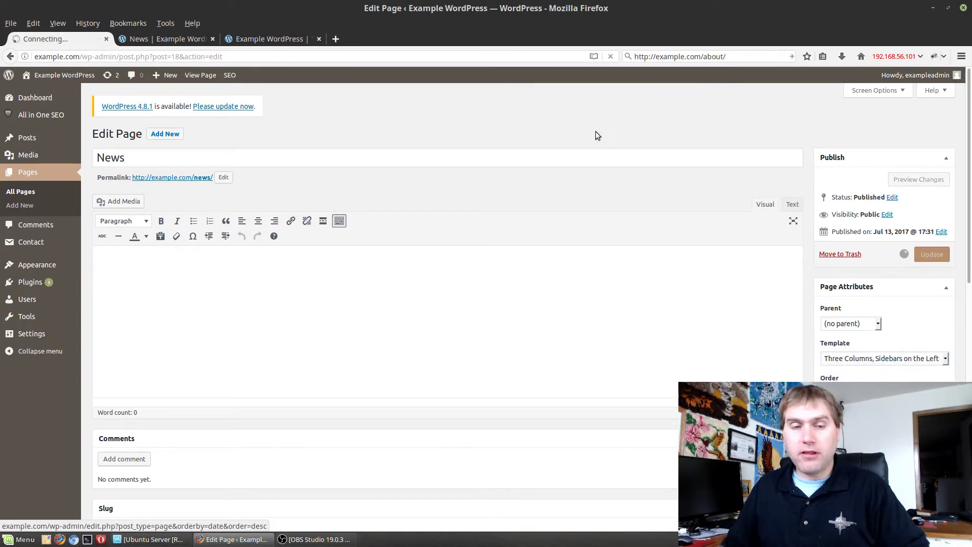
Reload the News page on the site to check where the sidebars are placed.
click(162, 34)
click(177, 53)
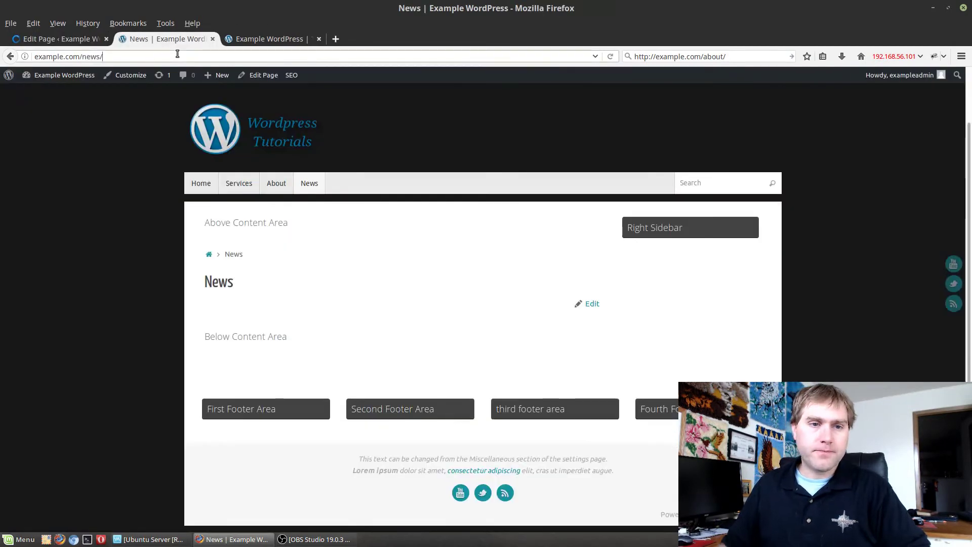
key(Return)
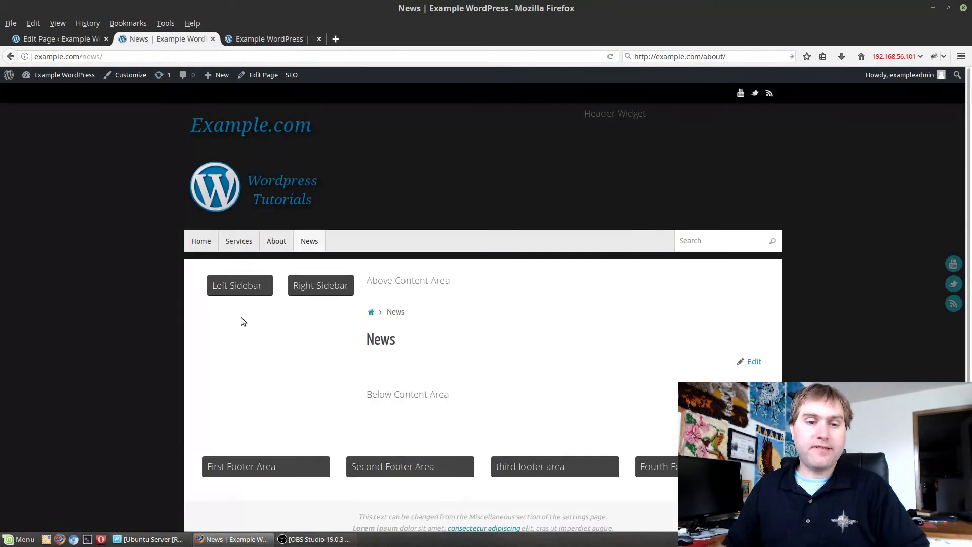
Change the News page's template to the three-column layout with both sidebars on the right, update it, and reload the page on the site.
click(57, 23)
click(57, 41)
click(57, 40)
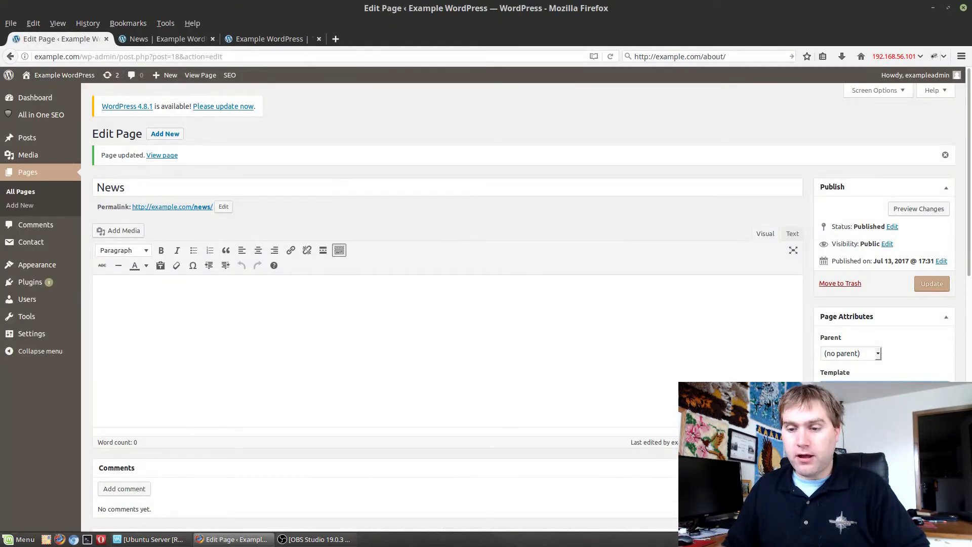
click(929, 281)
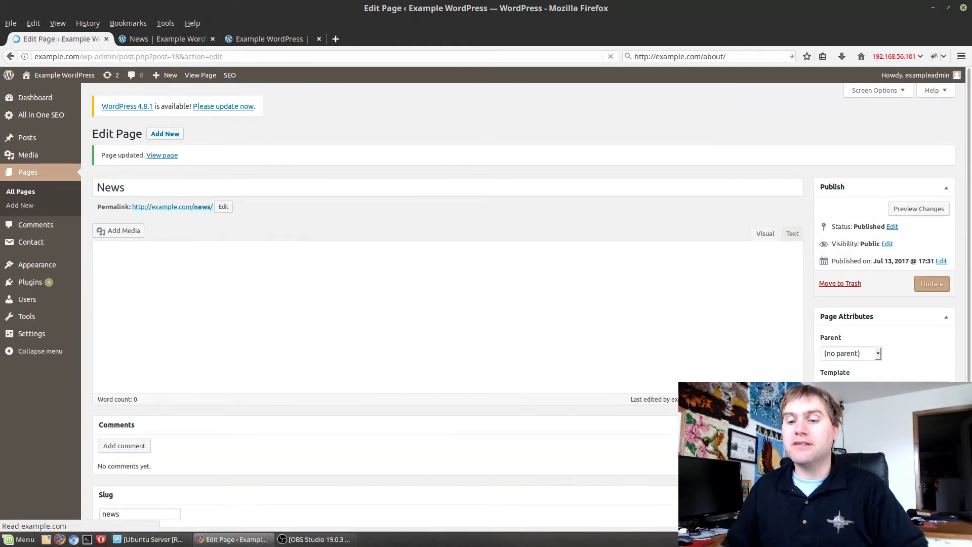
click(177, 40)
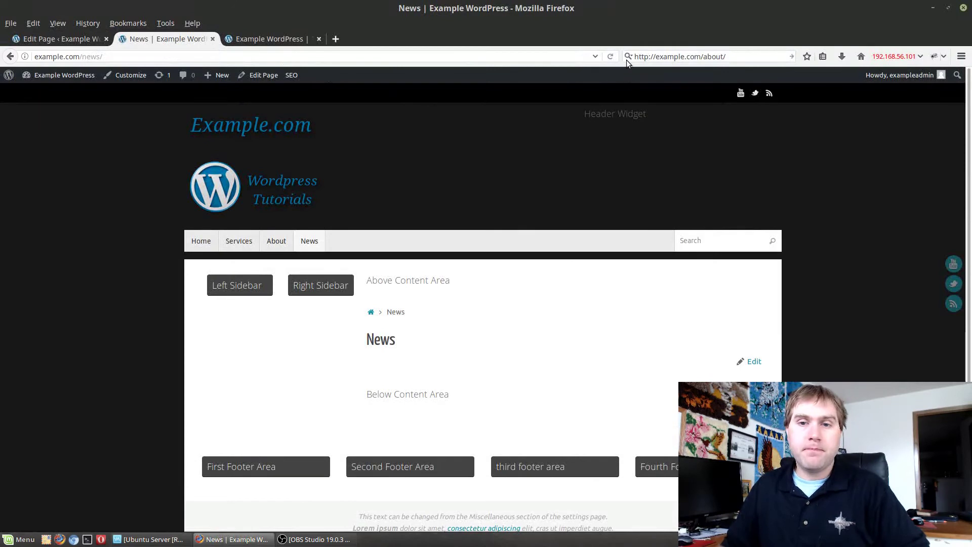
click(611, 57)
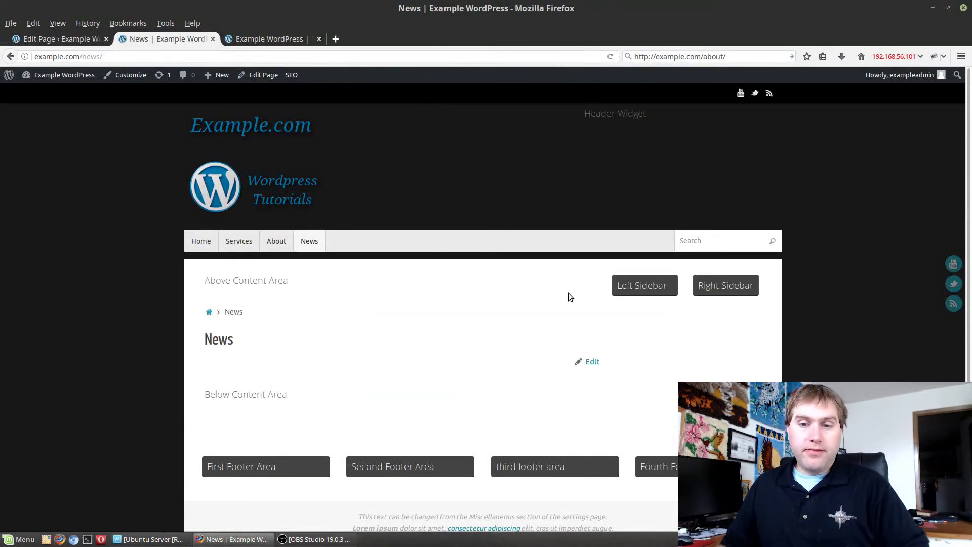
Return to the News page's editor, choose another page template, and update the page.
click(61, 39)
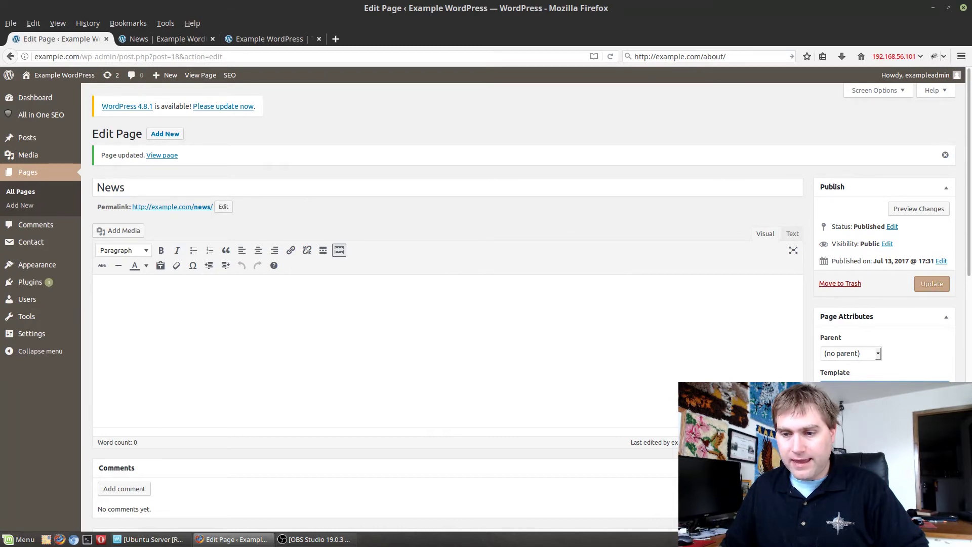
click(927, 286)
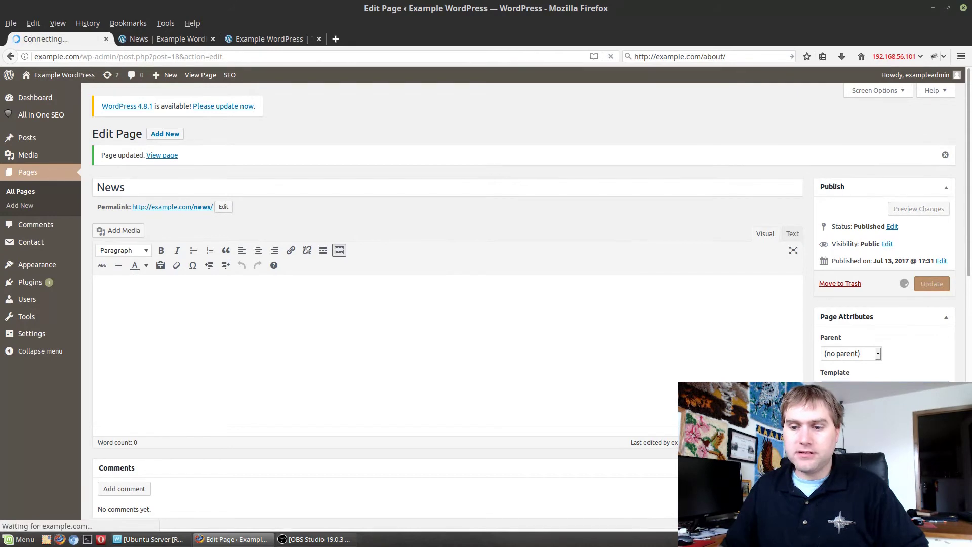
Reload the News page on the site and examine the sidebar placement under the newly chosen template.
click(155, 40)
click(156, 55)
key(Return)
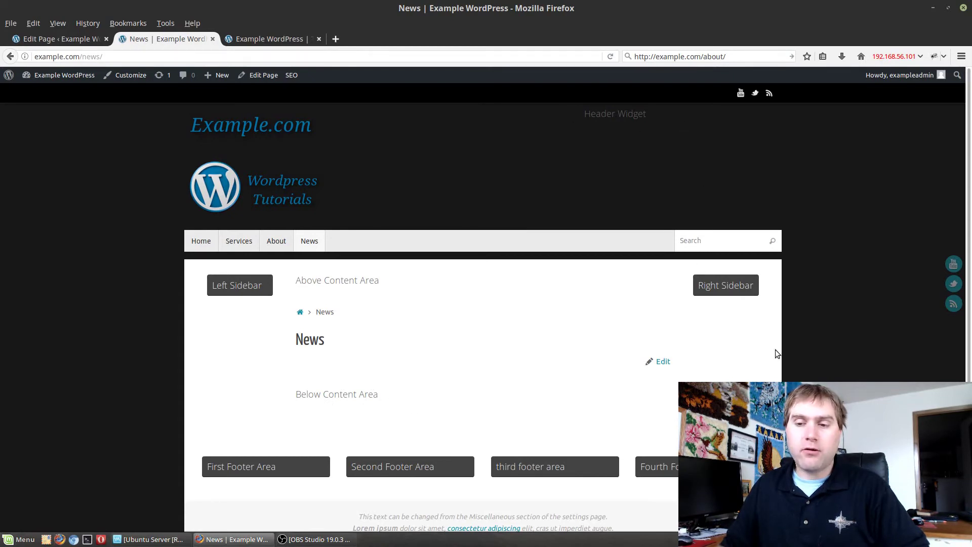
scroll(447, 284, down, 2)
scroll(437, 304, up, 2)
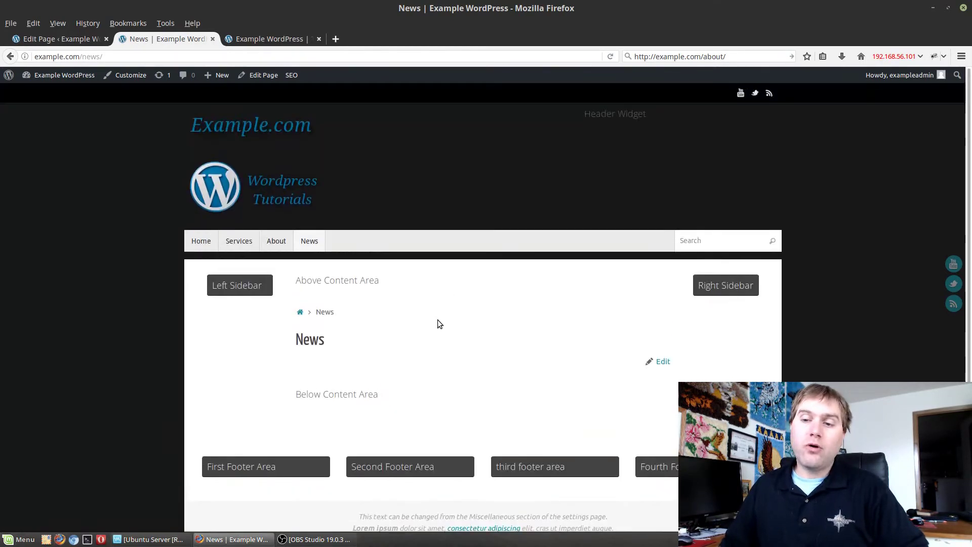
scroll(476, 324, down, 2)
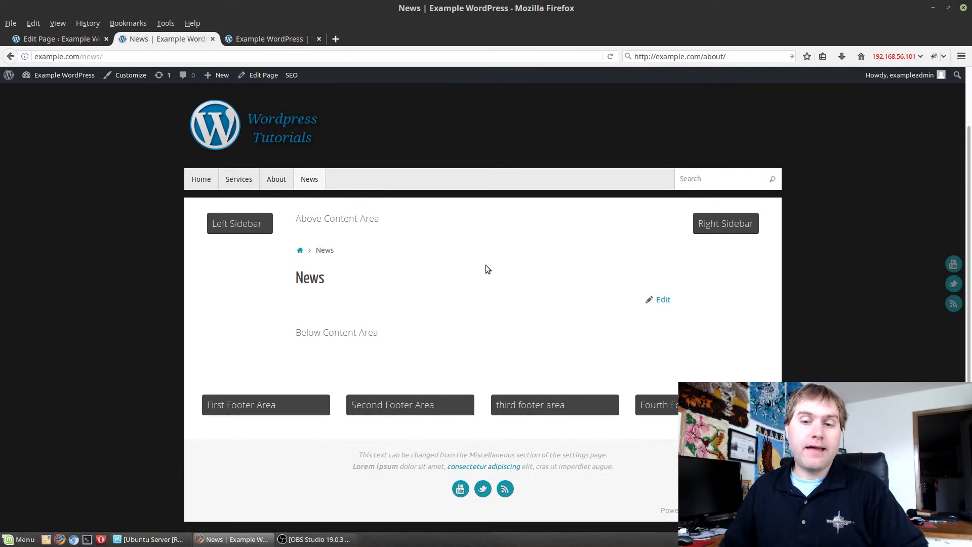
Open the site's widget management page and replace the Right Sidebar's Text widget with a Recent Posts widget.
click(66, 38)
mouse_move(30, 269)
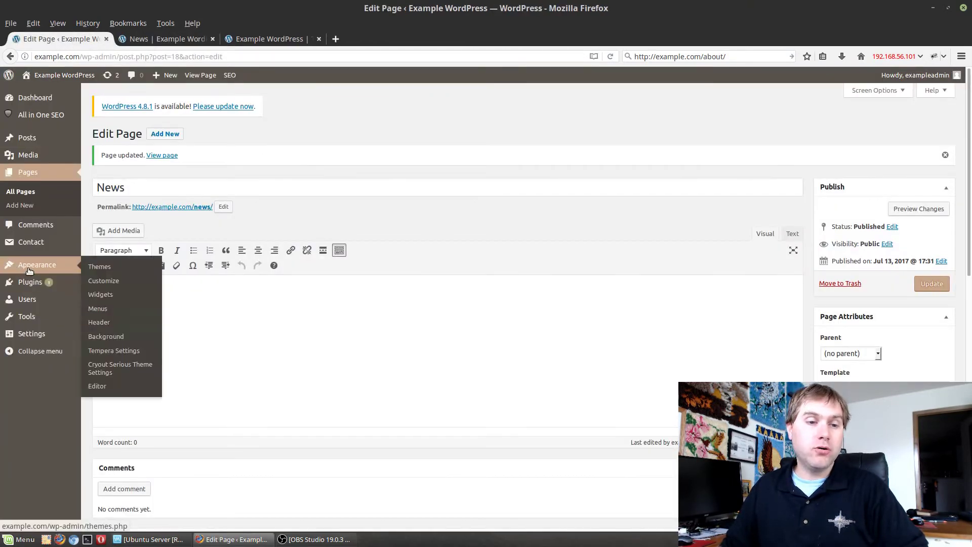
click(114, 300)
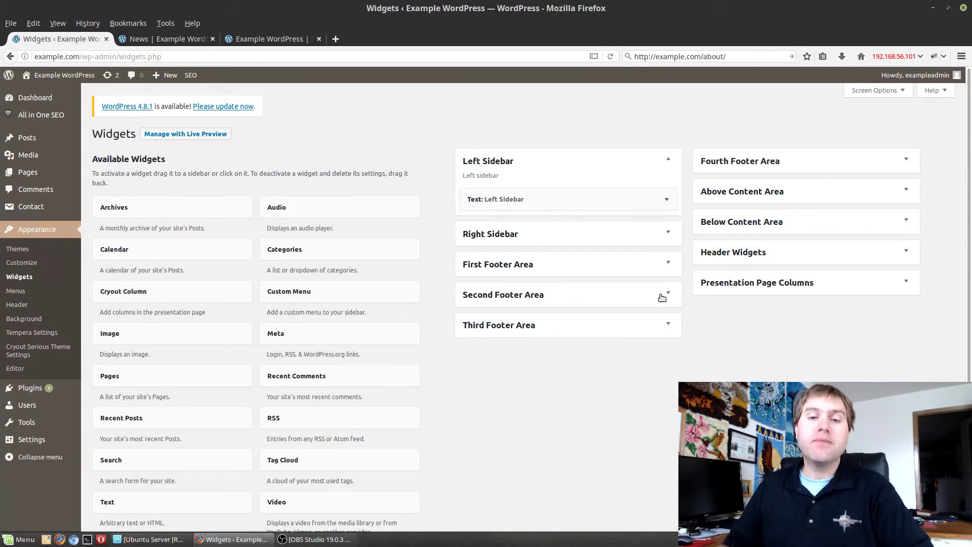
click(668, 235)
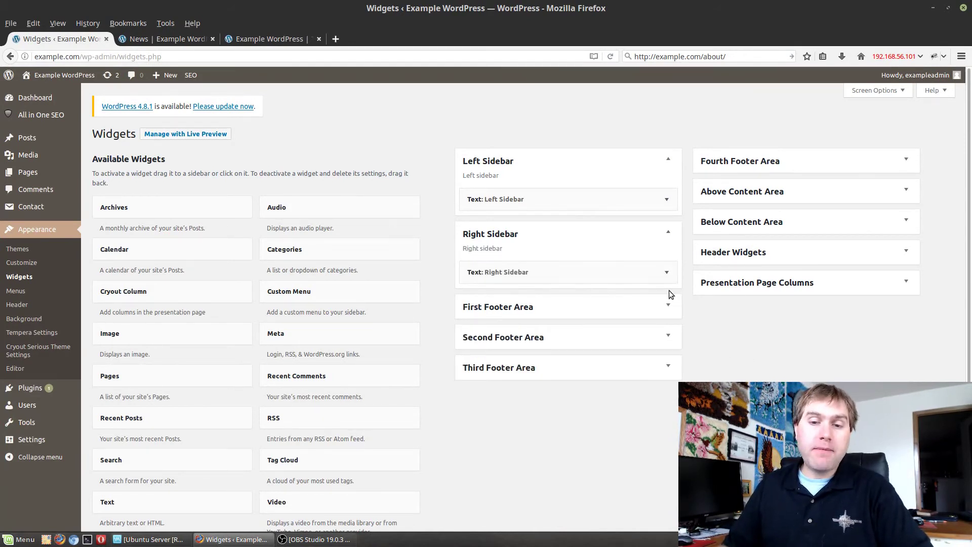
drag(508, 272, 235, 278)
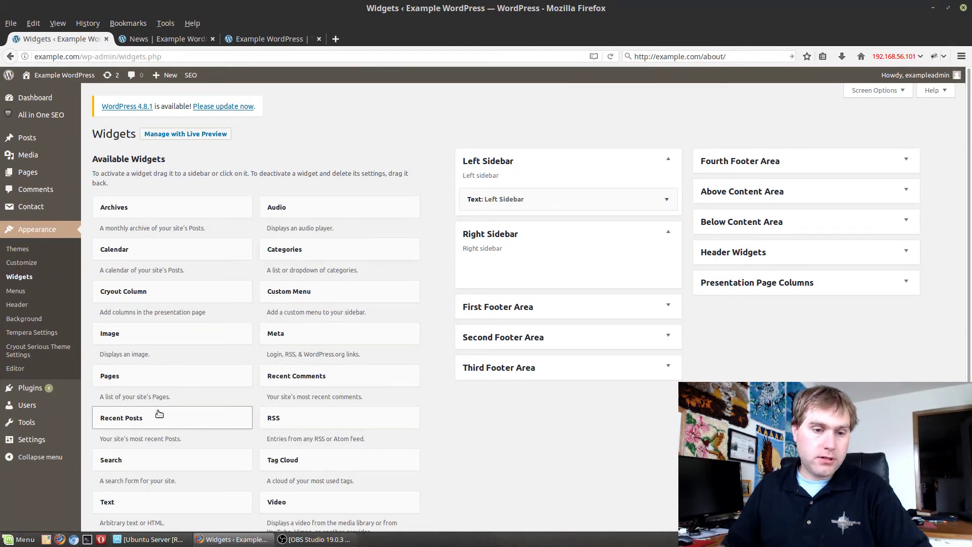
drag(155, 422, 527, 260)
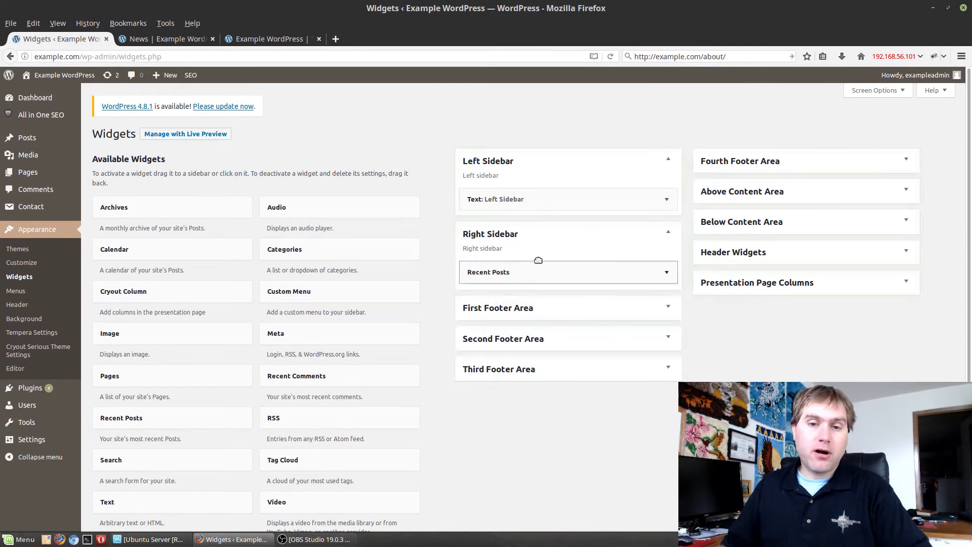
Add a Calendar widget to the Left Sidebar and remove its Text widget titled Left Sidebar.
click(666, 199)
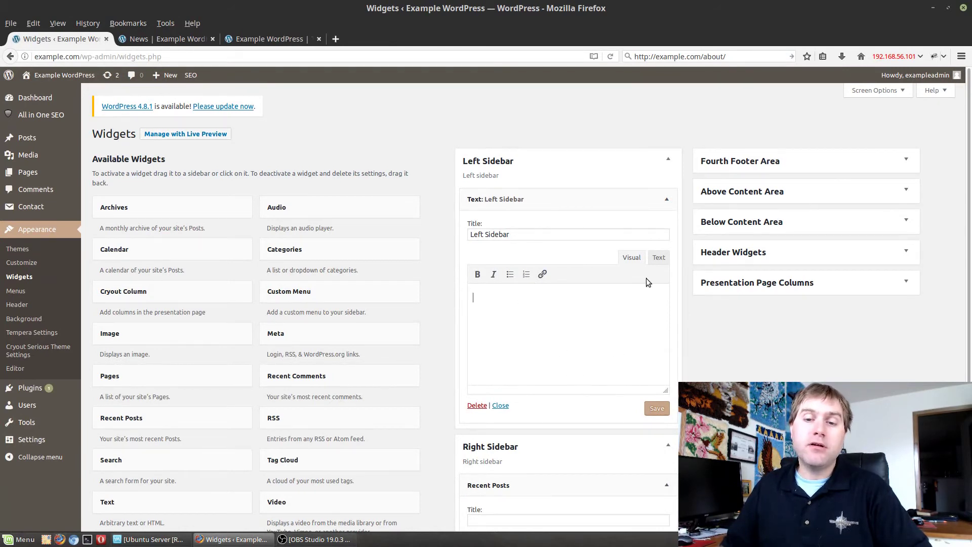
click(659, 260)
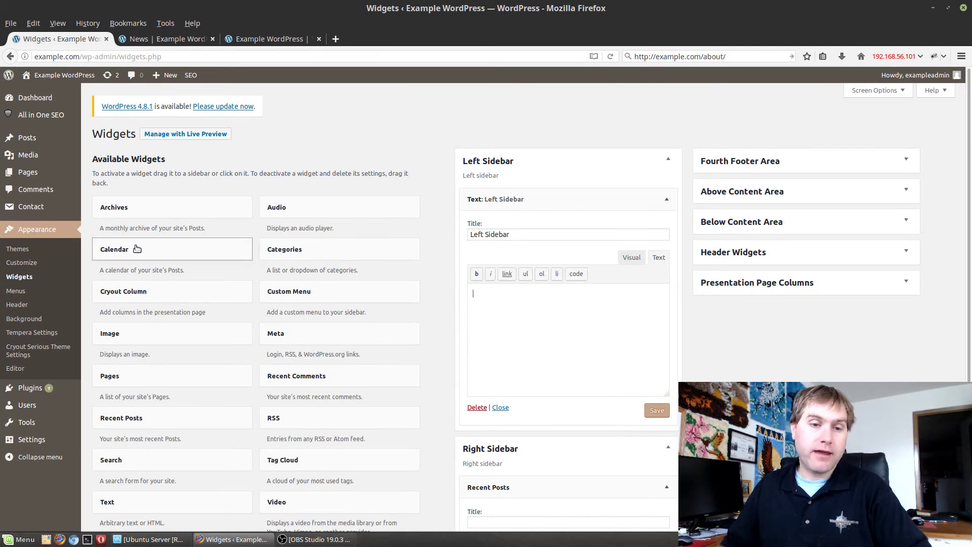
drag(434, 279, 532, 428)
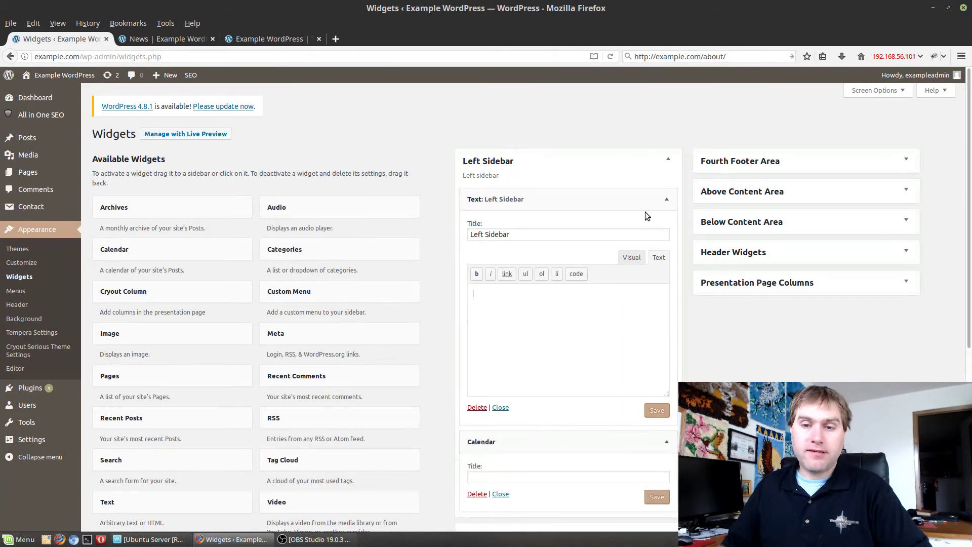
click(667, 199)
drag(606, 202, 317, 245)
scroll(404, 248, down, 3)
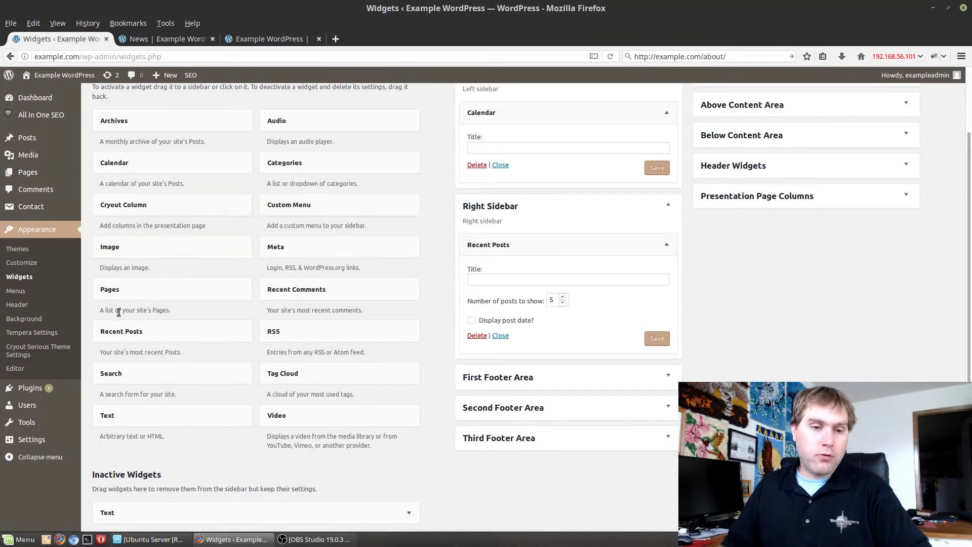
scroll(169, 256, up, 2)
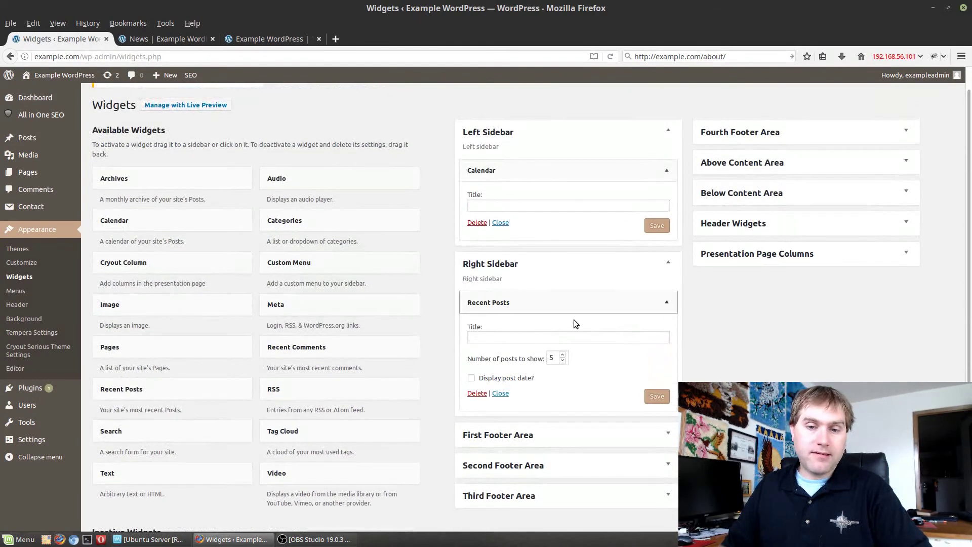
Add an Image widget above Recent Posts in the Right Sidebar, using 1223101233.jpg from the media library, and save it.
click(666, 303)
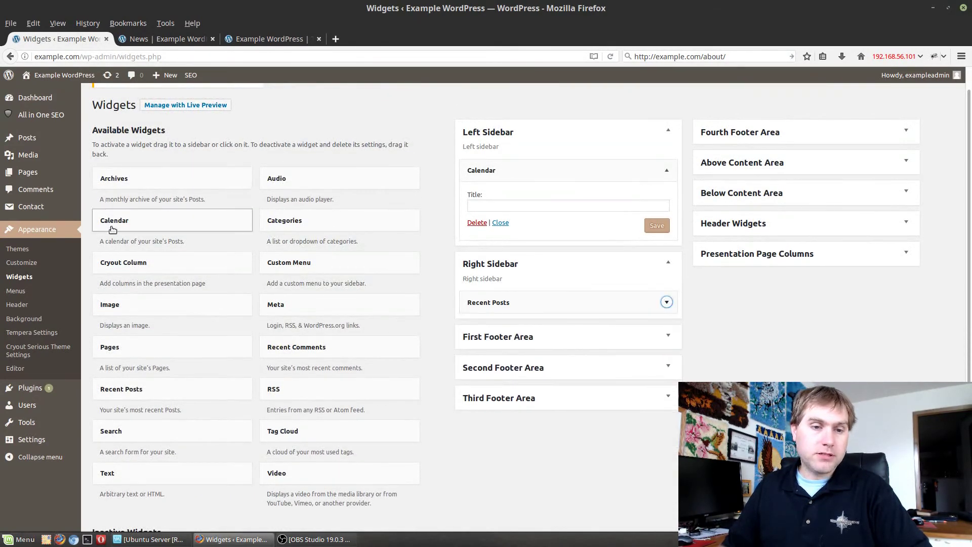
drag(140, 308, 538, 323)
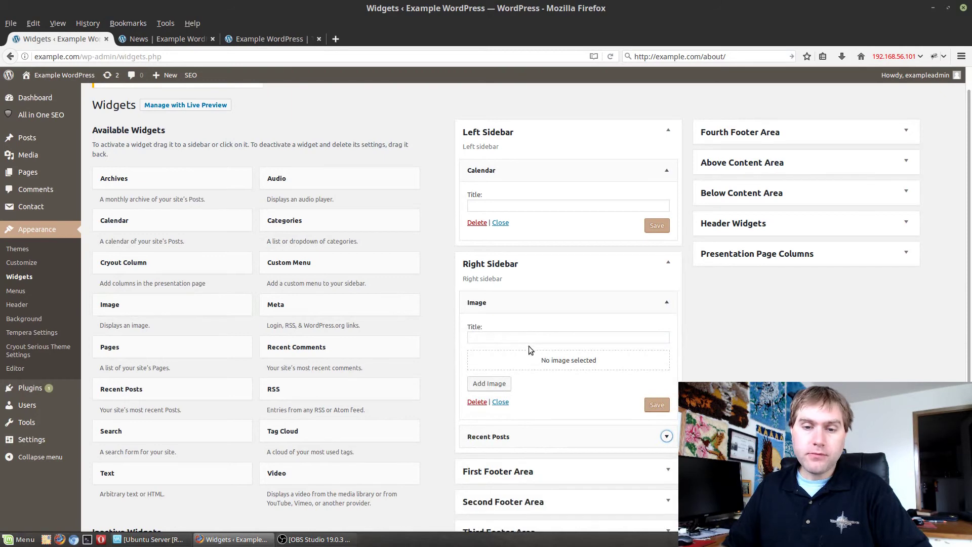
click(485, 384)
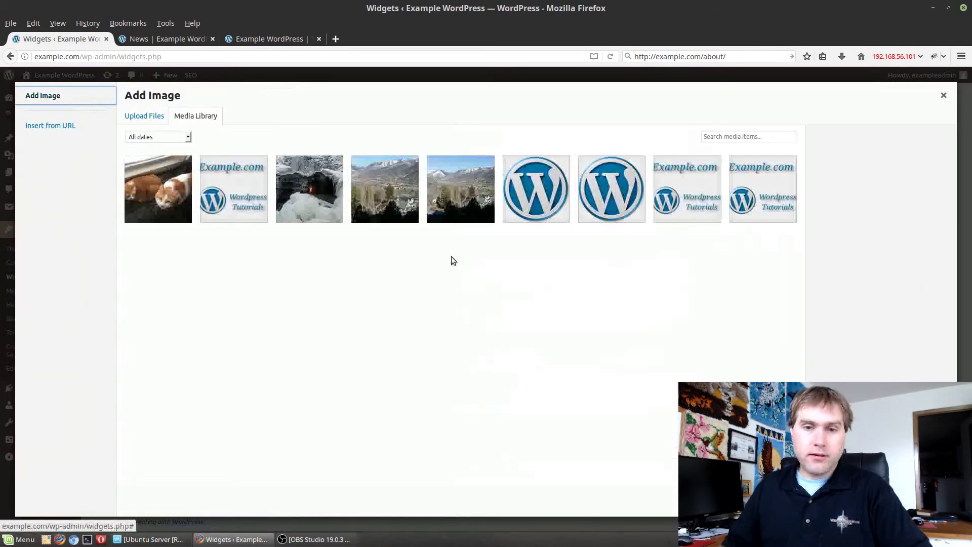
click(325, 187)
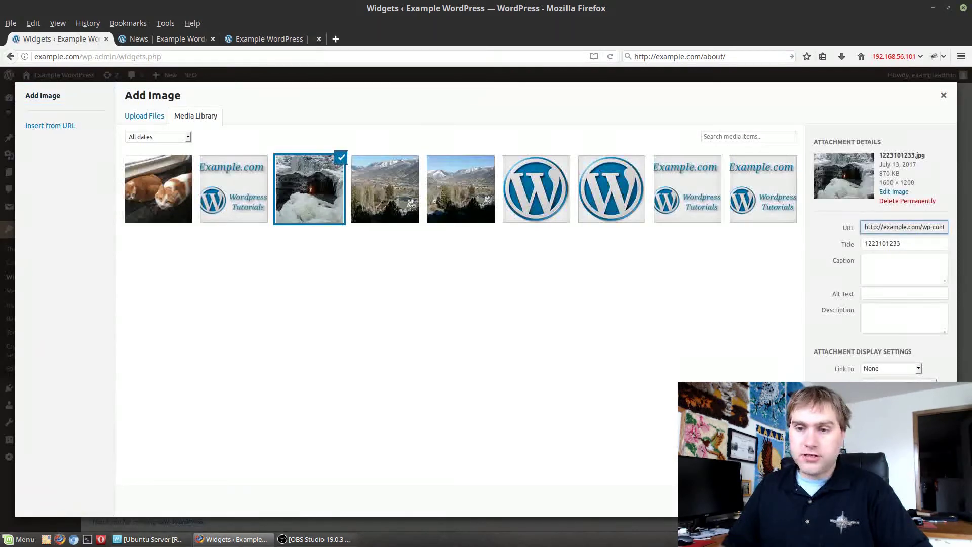
click(919, 502)
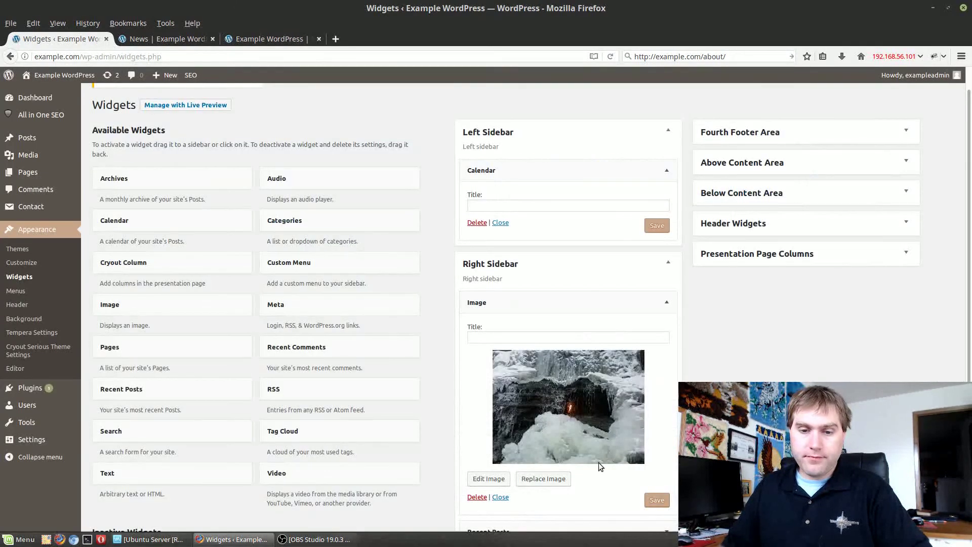
scroll(603, 465, down, 2)
click(659, 442)
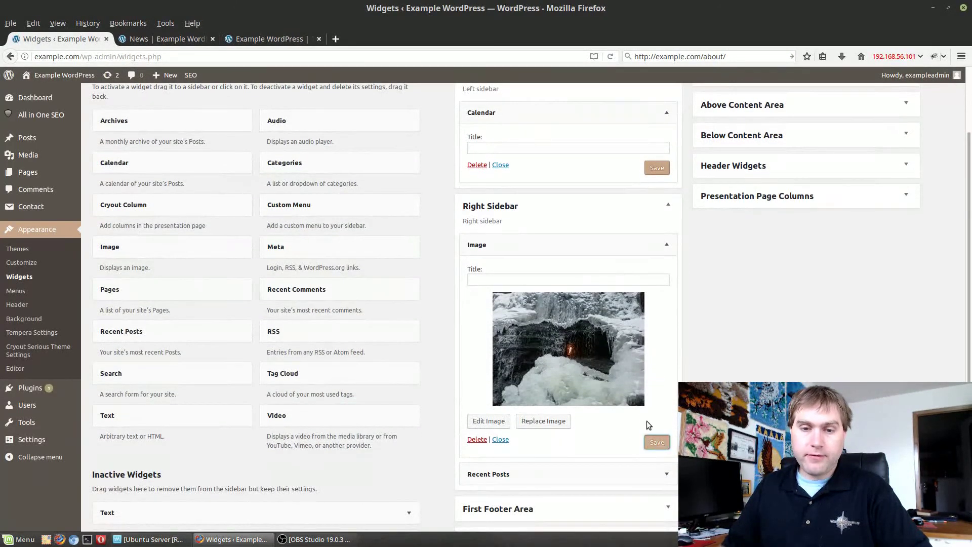
Reload the News page on the site to check the new widgets in both sidebars.
click(142, 38)
click(167, 55)
key(Return)
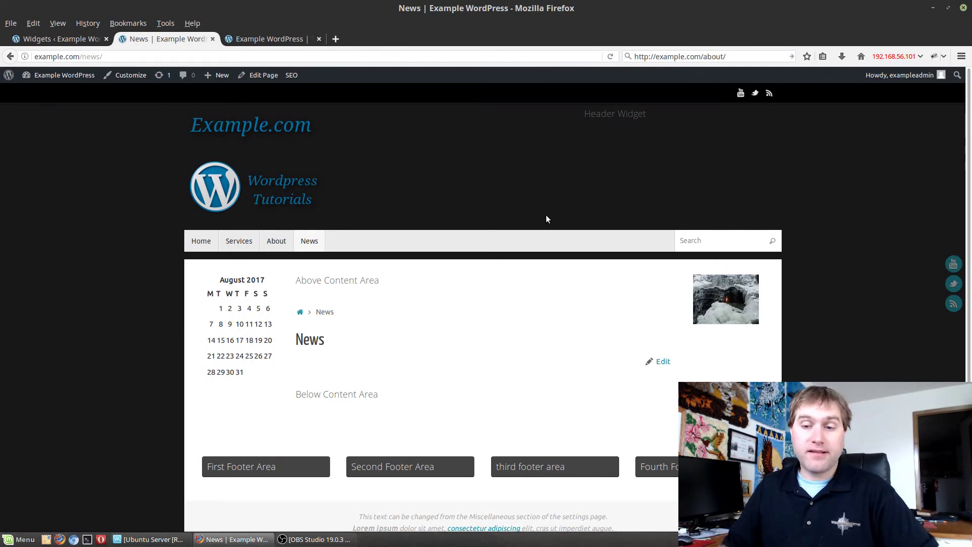
Collapse the Right Sidebar area in the widget manager, review the News page once more, and return to the widgets.
click(40, 40)
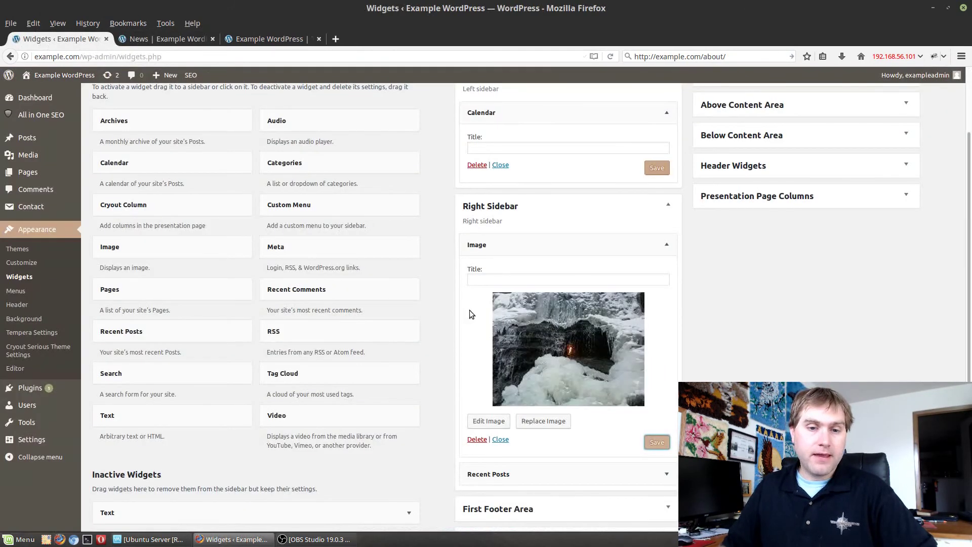
click(676, 213)
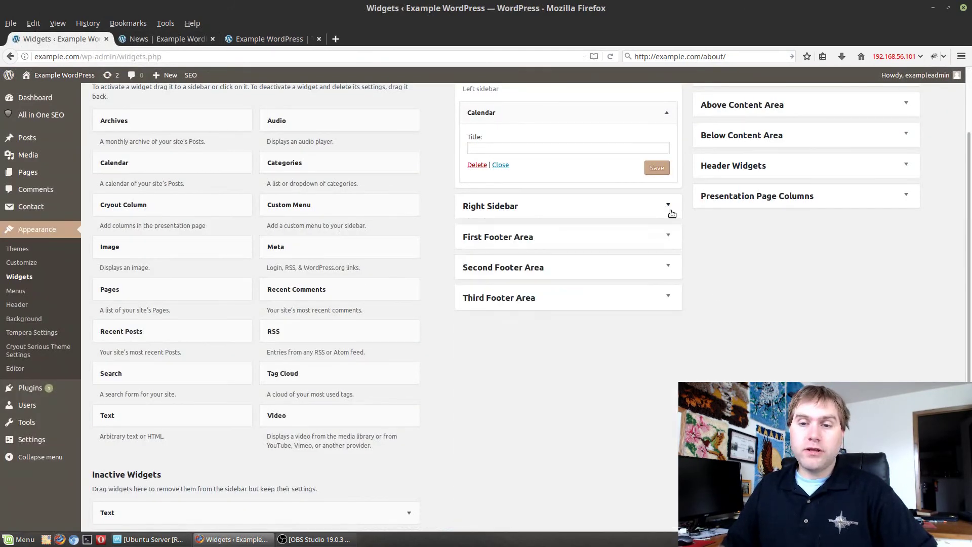
scroll(507, 152, up, 1)
click(237, 40)
click(161, 39)
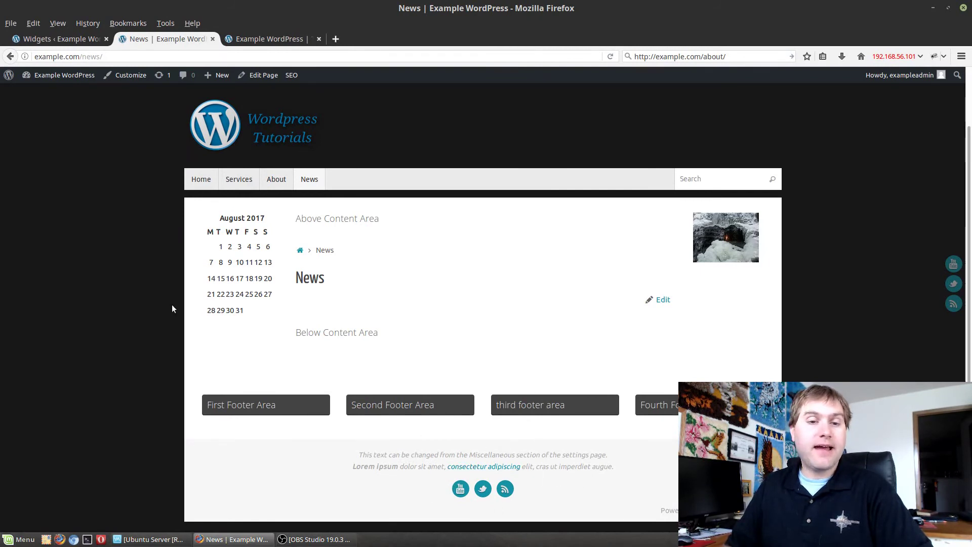
click(70, 38)
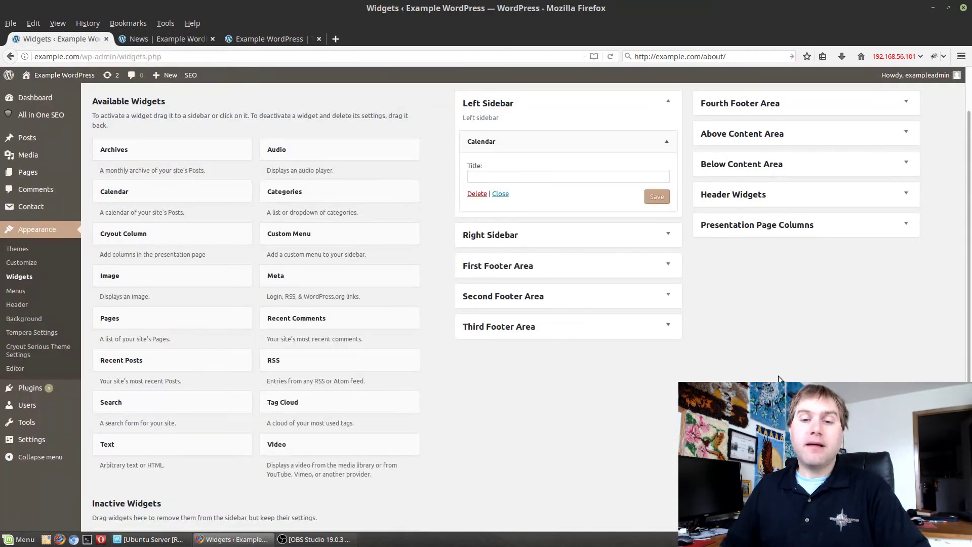